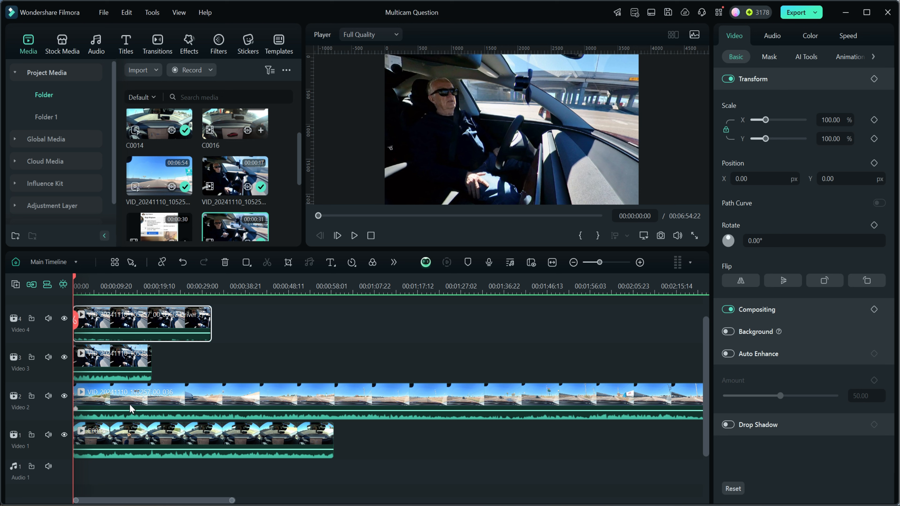
Step: Create a multi-camera clip from all four timeline clips, synchronized by Audio with proxy creation off, and return the playhead to the start
{"action": "left_click_drag", "start_coordinate": [356, 454], "coordinate": [144, 322]}
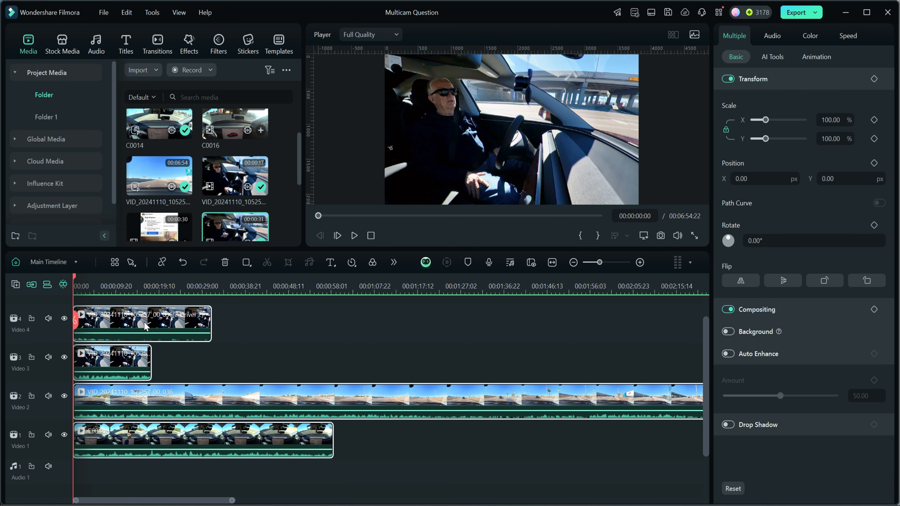
{"action": "right_click", "coordinate": [145, 323]}
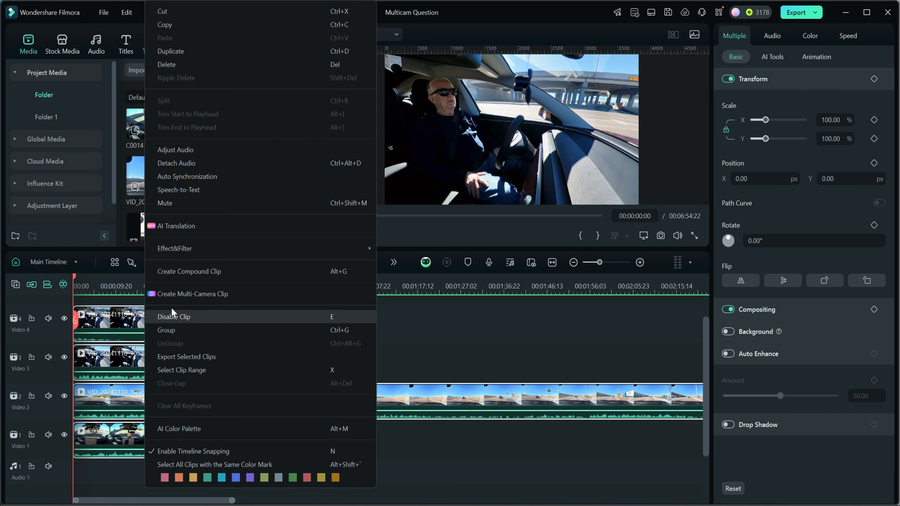
{"action": "left_click", "coordinate": [230, 296]}
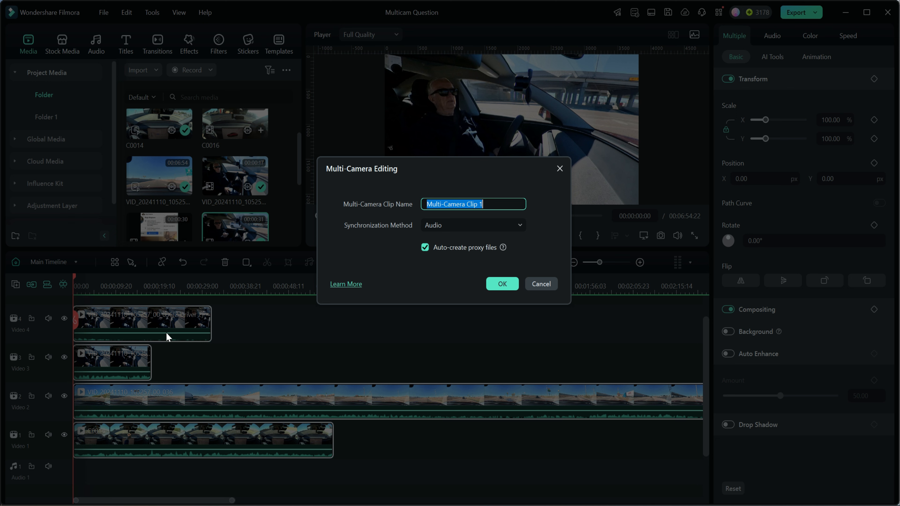
{"action": "left_click", "coordinate": [425, 248]}
{"action": "left_click", "coordinate": [502, 284]}
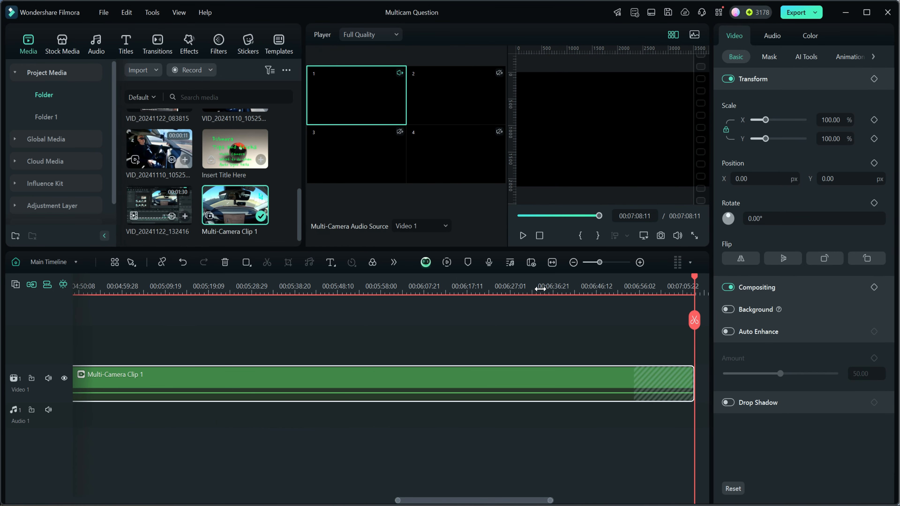
{"action": "left_click", "coordinate": [538, 237]}
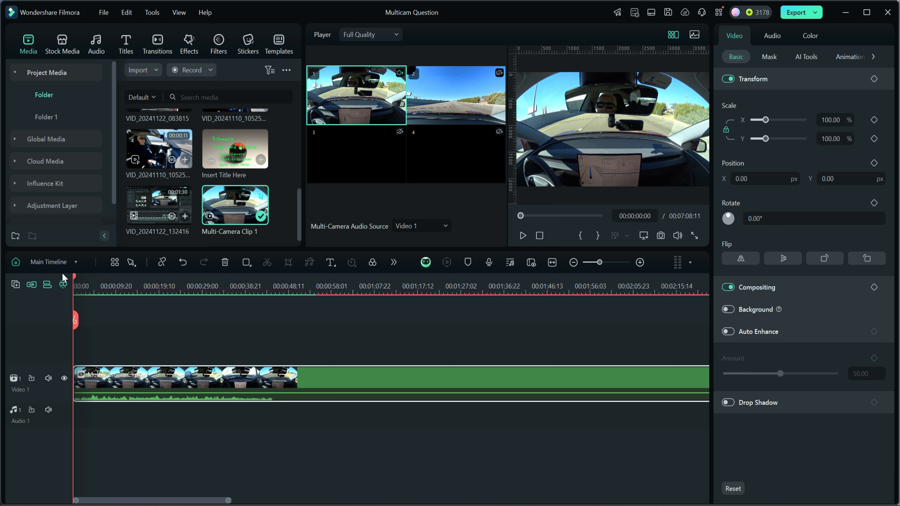
Step: Open the timeline of Multi-Camera Clip 1 to examine how its clips are aligned, and return to the Main Timeline
{"action": "left_click", "coordinate": [61, 262]}
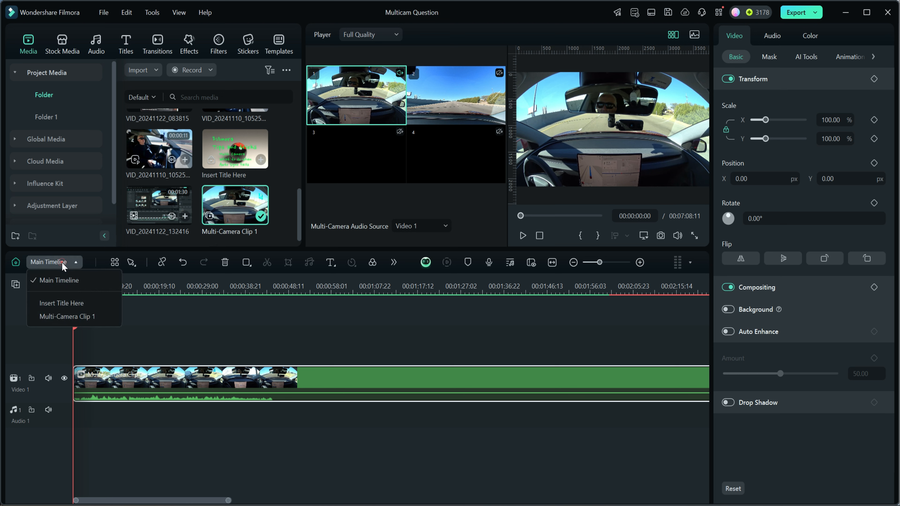
{"action": "left_click", "coordinate": [60, 316]}
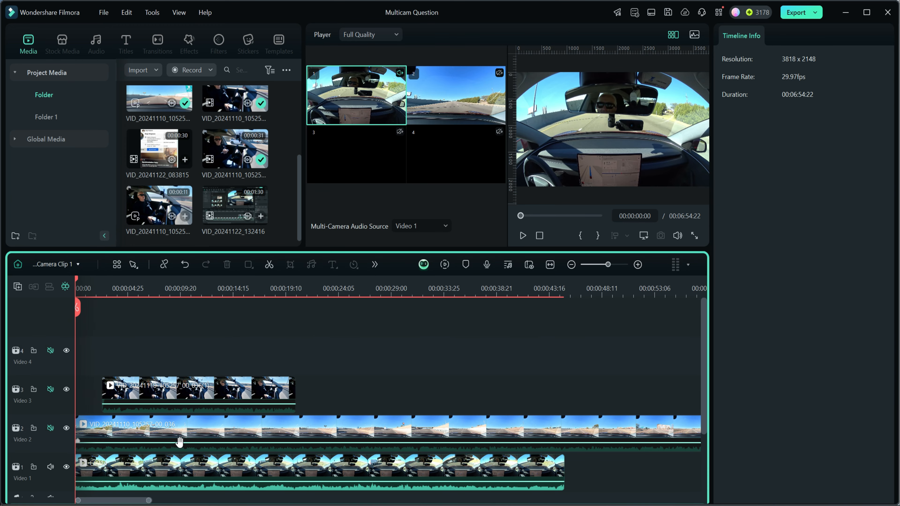
{"action": "left_click_drag", "start_coordinate": [225, 291], "coordinate": [145, 287]}
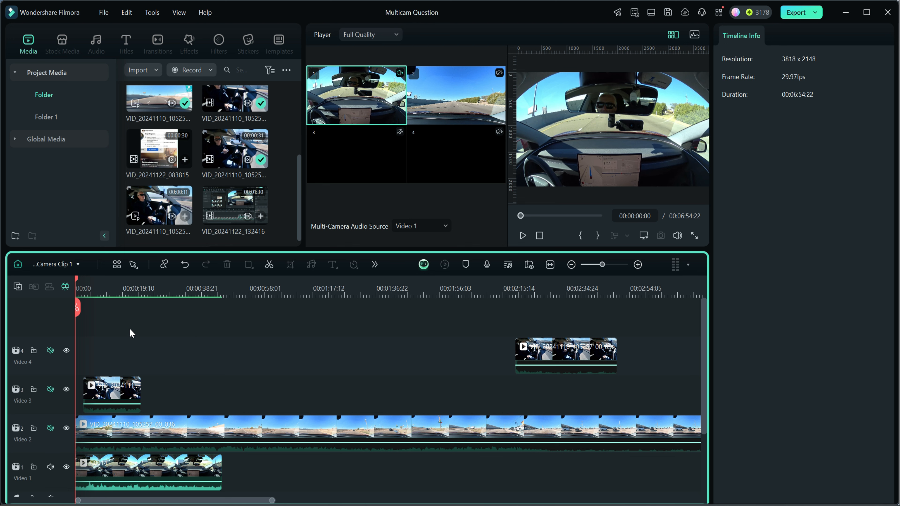
{"action": "left_click", "coordinate": [53, 264]}
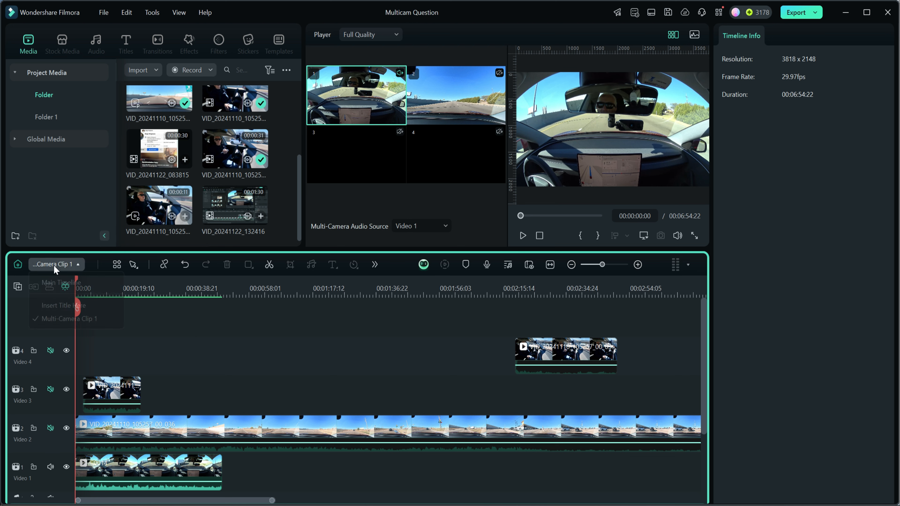
{"action": "left_click", "coordinate": [53, 282]}
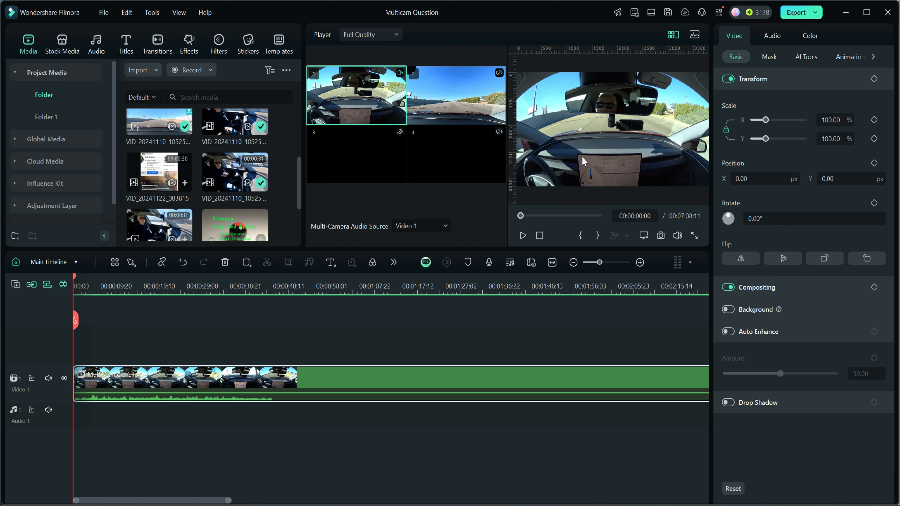
Step: Toggle the multi-camera view off and back on, and mute the Video 1 track
{"action": "left_click", "coordinate": [673, 35]}
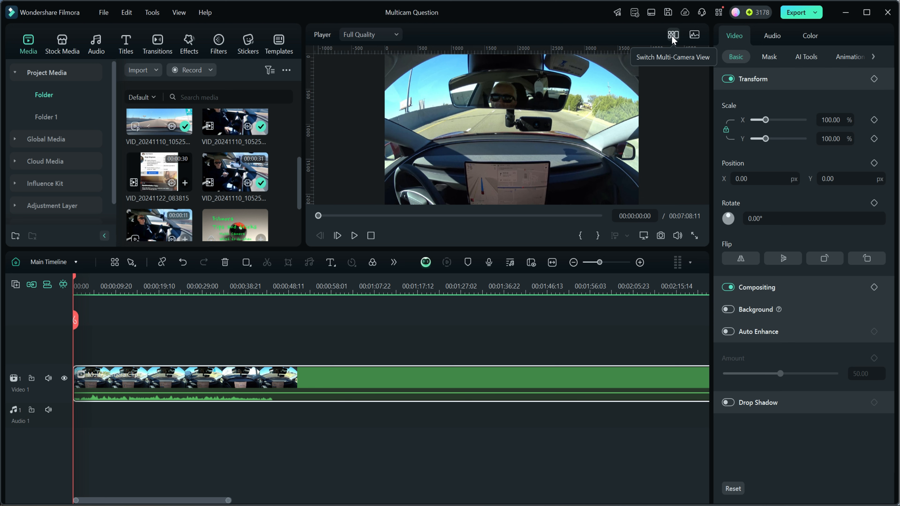
{"action": "left_click", "coordinate": [672, 36]}
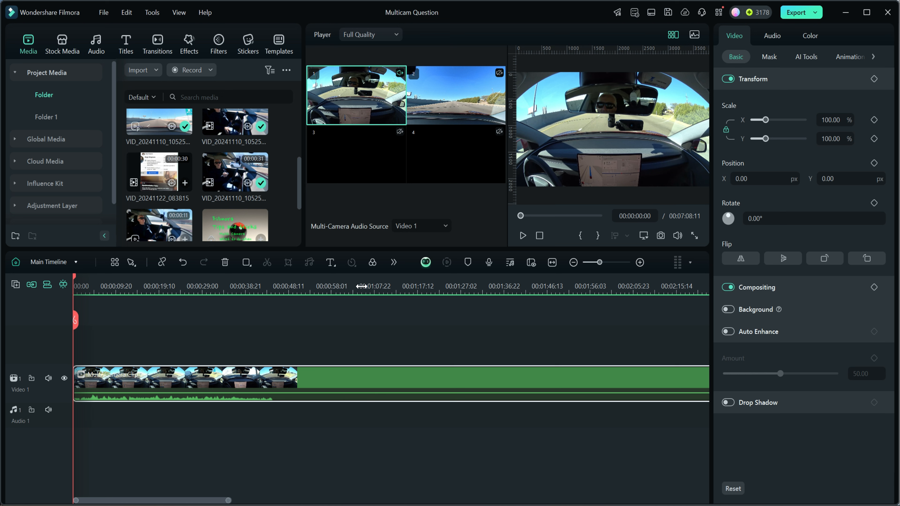
{"action": "left_click", "coordinate": [48, 378]}
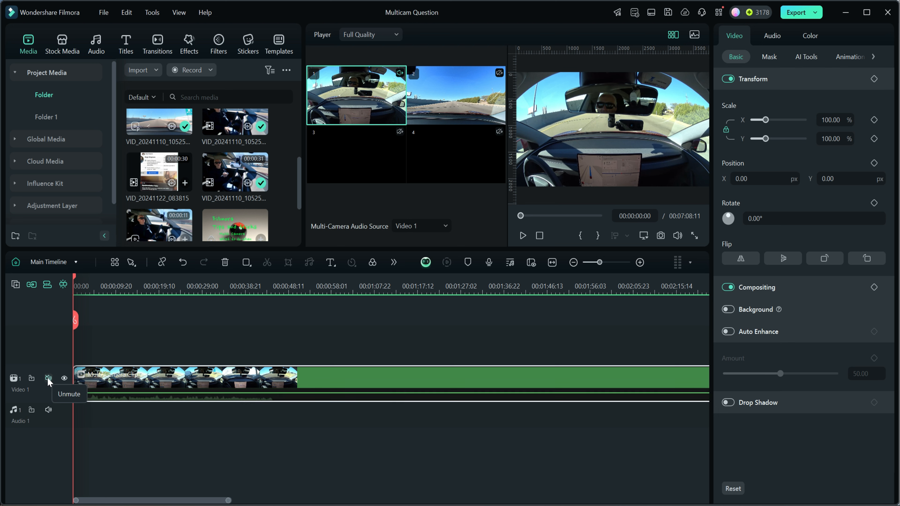
{"action": "left_click_drag", "start_coordinate": [362, 289], "coordinate": [247, 292]}
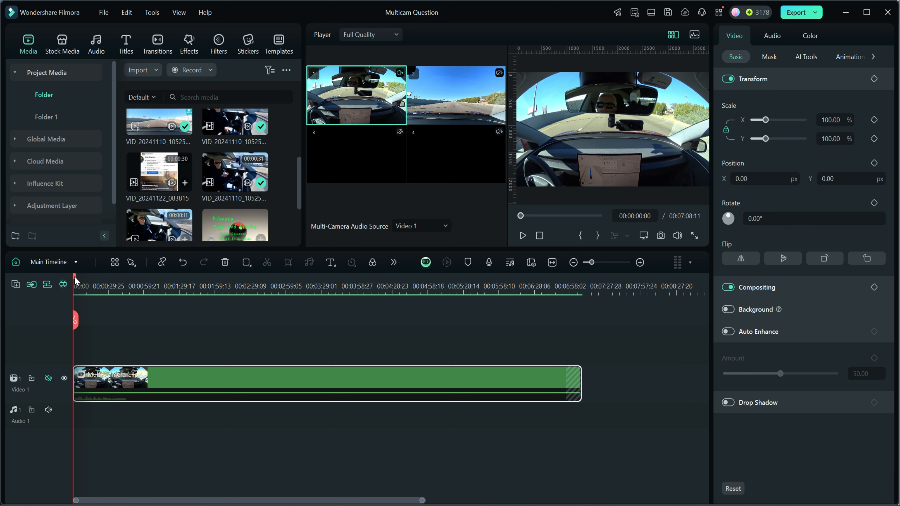
Step: Try switching the clip to camera 2 at 00:00:15:01 and back to camera 1 at 00:00:29:06
{"action": "left_click_drag", "start_coordinate": [75, 280], "coordinate": [75, 299]}
{"action": "left_click_drag", "start_coordinate": [76, 280], "coordinate": [91, 281]}
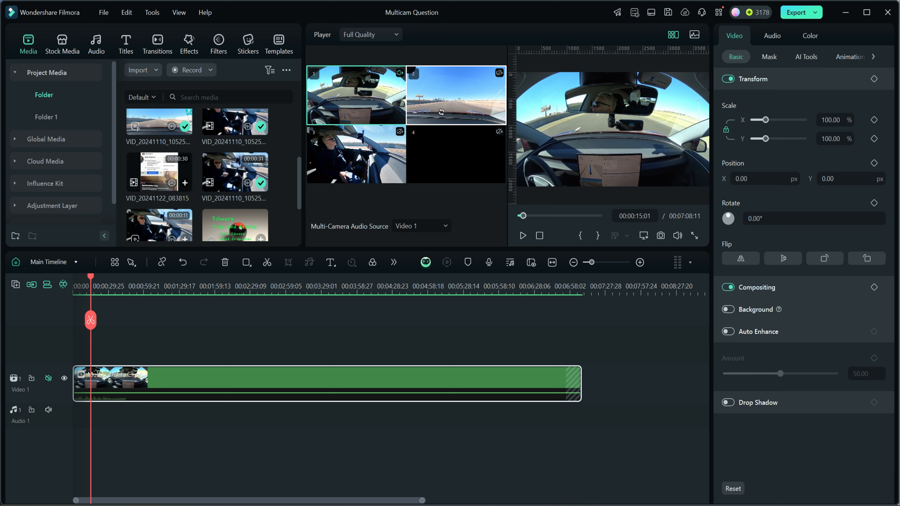
{"action": "left_click", "coordinate": [441, 112]}
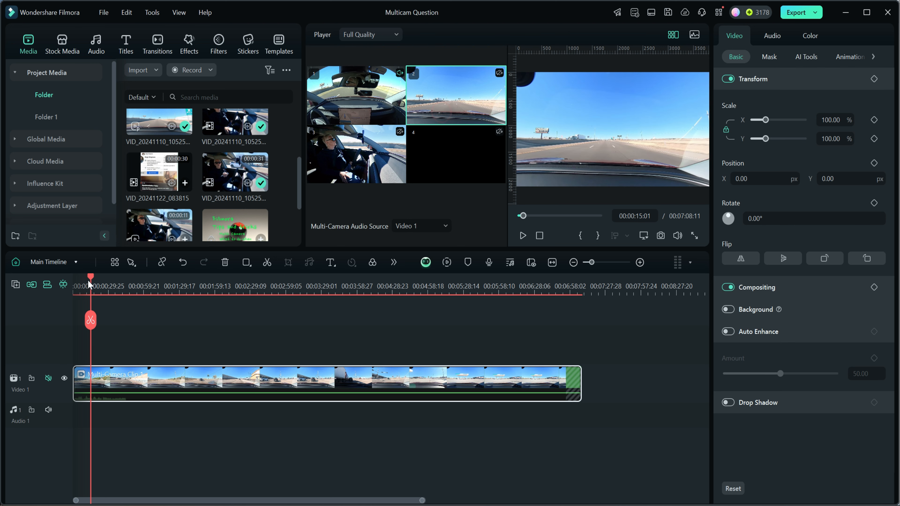
{"action": "left_click_drag", "start_coordinate": [91, 280], "coordinate": [108, 283]}
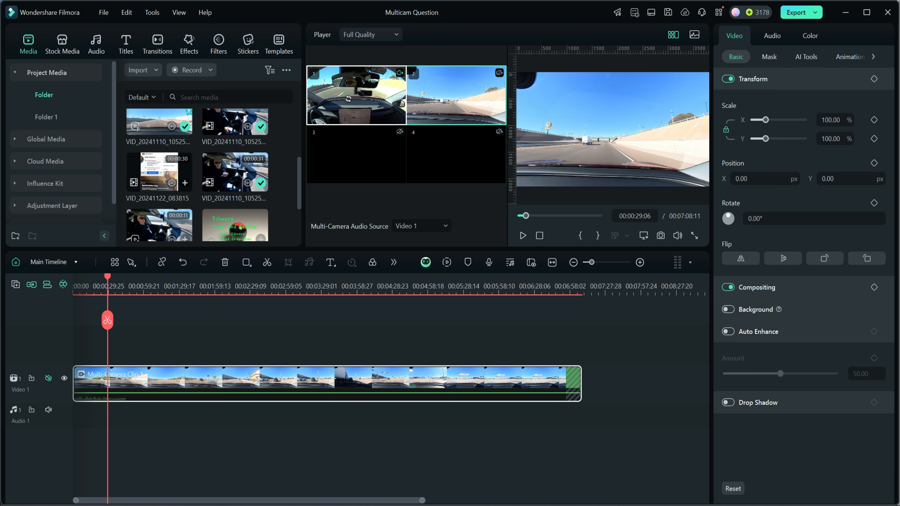
{"action": "left_click", "coordinate": [348, 101]}
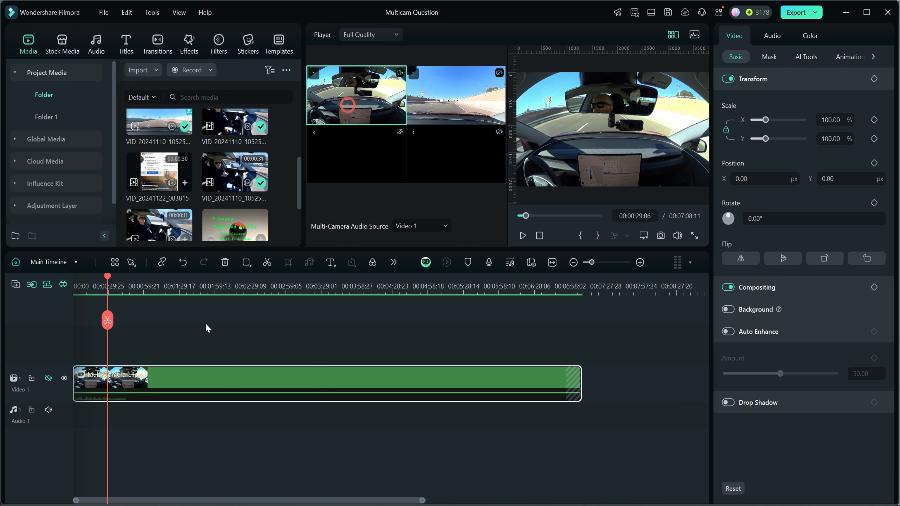
Step: Play the multi-camera clip from the start and cut live to cameras 2, 3, 1, 4 and back to 1
{"action": "left_click_drag", "start_coordinate": [108, 281], "coordinate": [74, 284]}
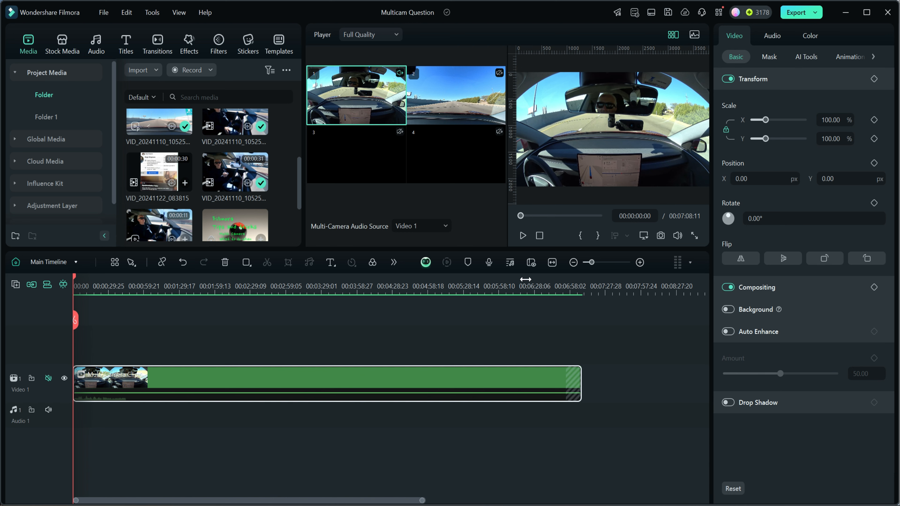
{"action": "left_click", "coordinate": [523, 236]}
{"action": "left_click", "coordinate": [425, 106]}
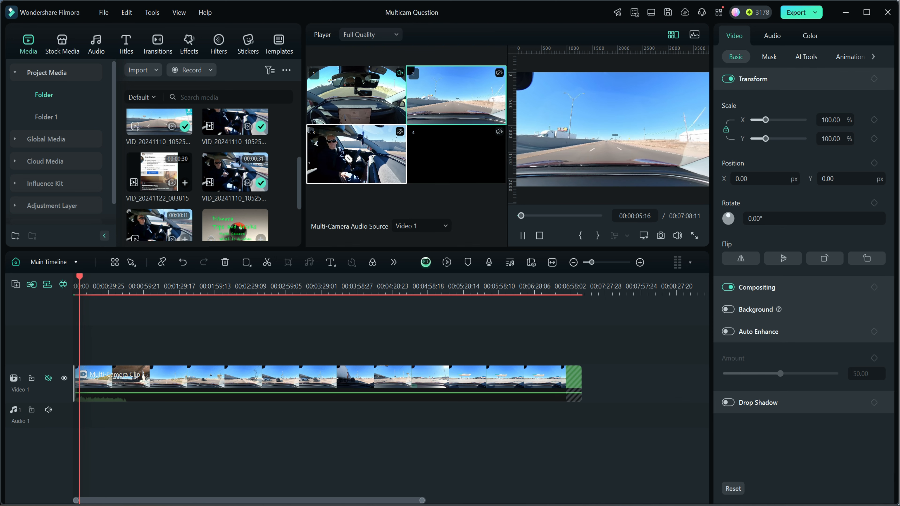
{"action": "left_click", "coordinate": [368, 164]}
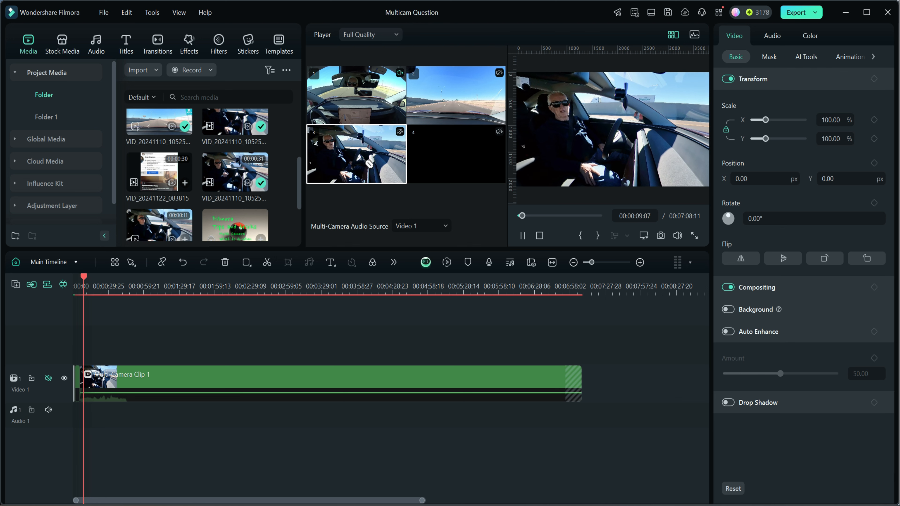
{"action": "left_click", "coordinate": [353, 95]}
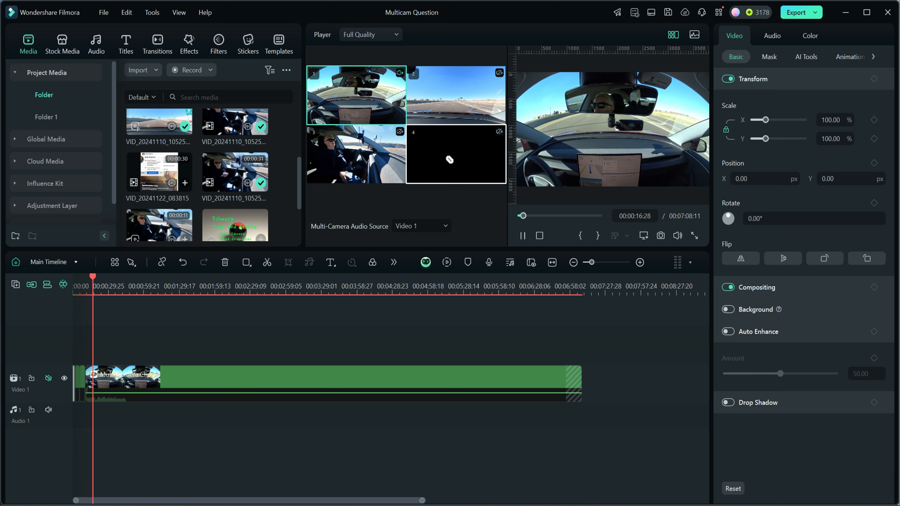
{"action": "left_click", "coordinate": [443, 159]}
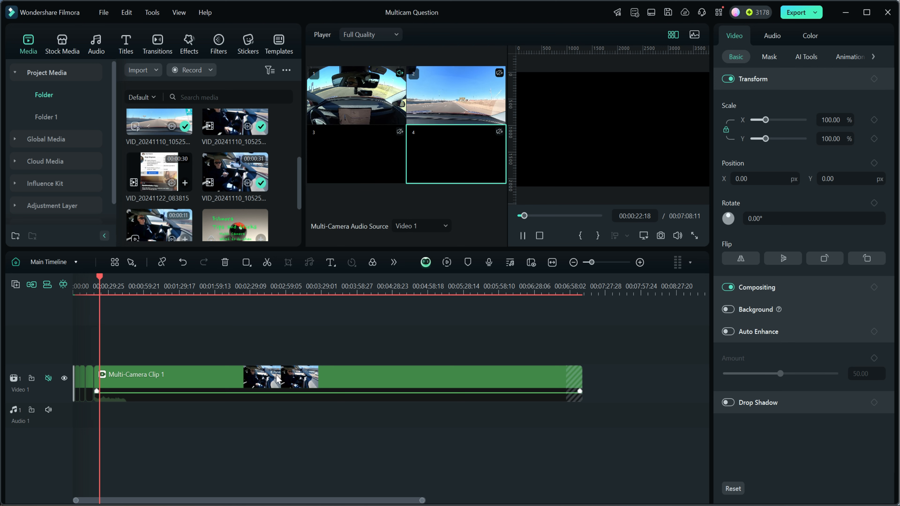
{"action": "left_click", "coordinate": [367, 105]}
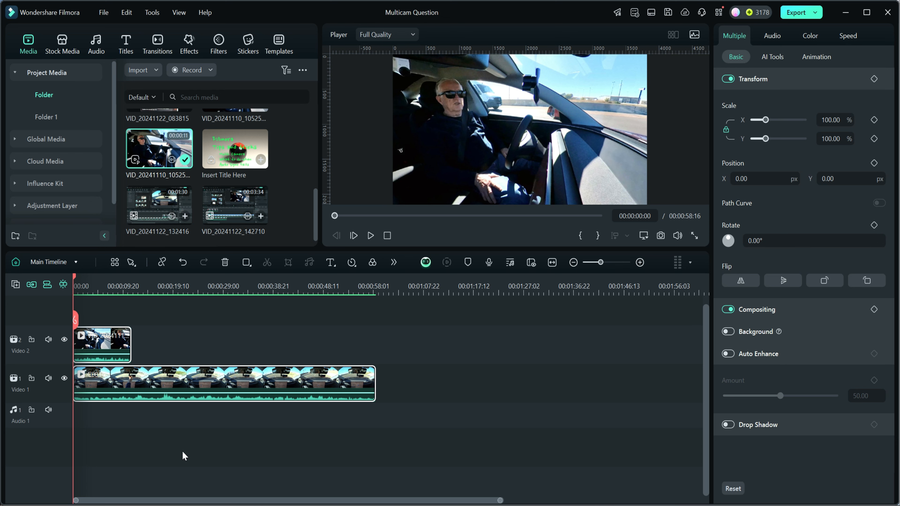
Step: Try to create a multi-camera clip from the two timeline clips, synchronized by Audio without proxy files, and undo it
{"action": "left_click_drag", "start_coordinate": [272, 454], "coordinate": [100, 321]}
{"action": "right_click", "coordinate": [111, 342]}
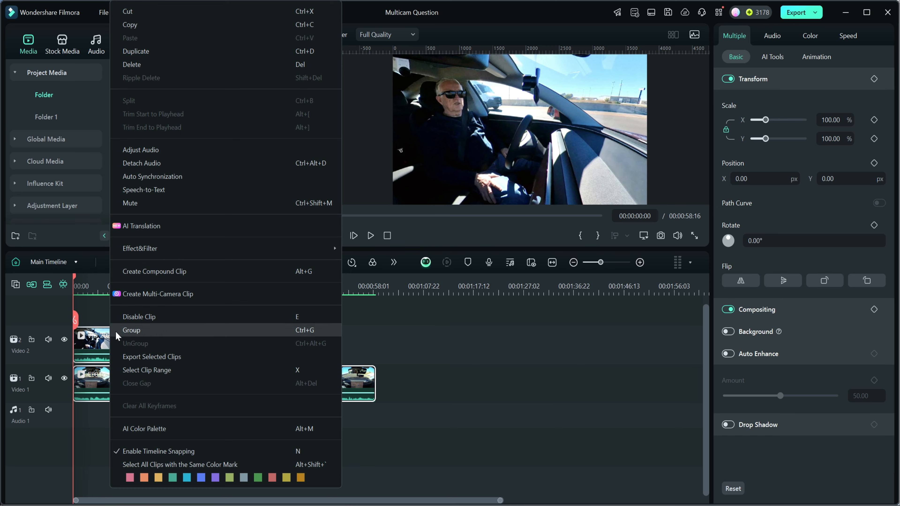
{"action": "left_click", "coordinate": [142, 294]}
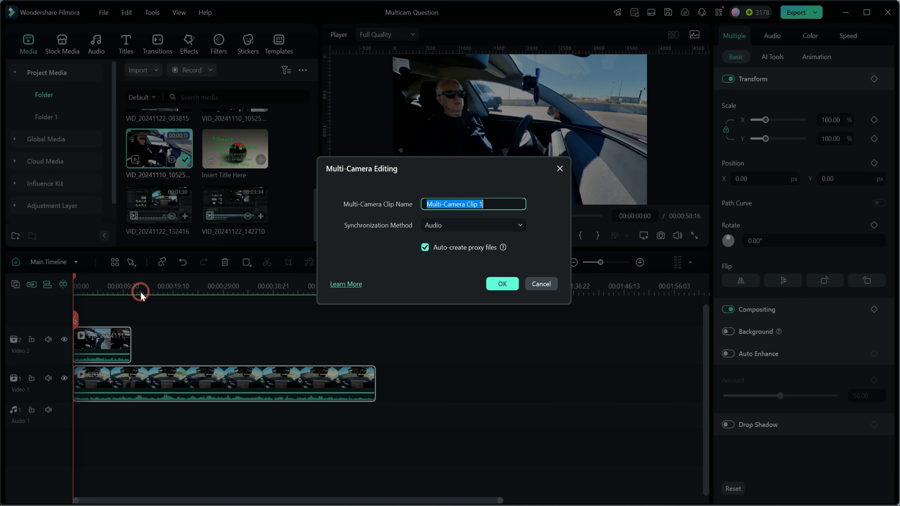
{"action": "left_click", "coordinate": [424, 247]}
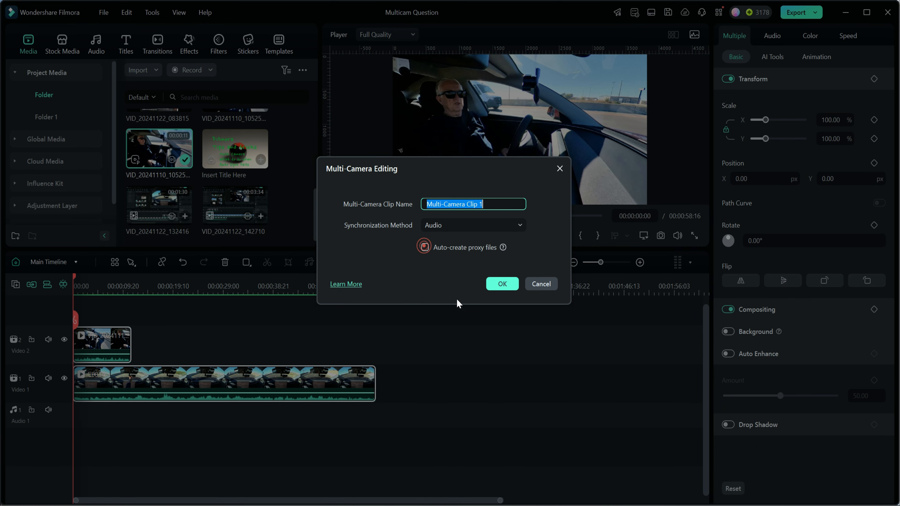
{"action": "left_click", "coordinate": [503, 285]}
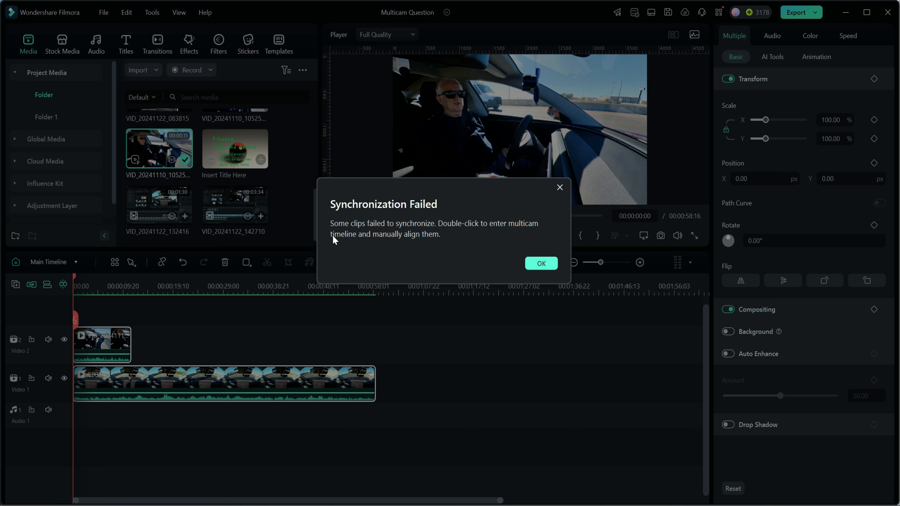
{"action": "left_click", "coordinate": [540, 264]}
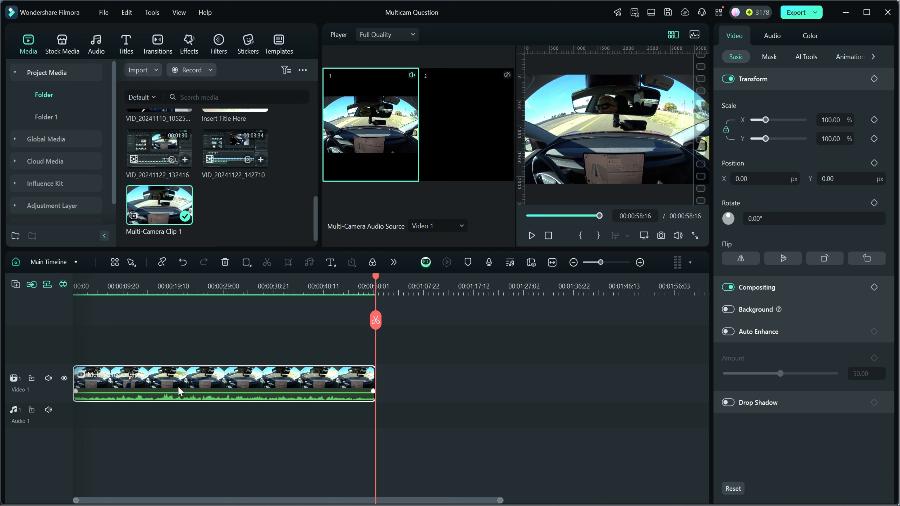
{"action": "key", "text": "ctrl+z"}
{"action": "key", "text": "ctrl+z"}
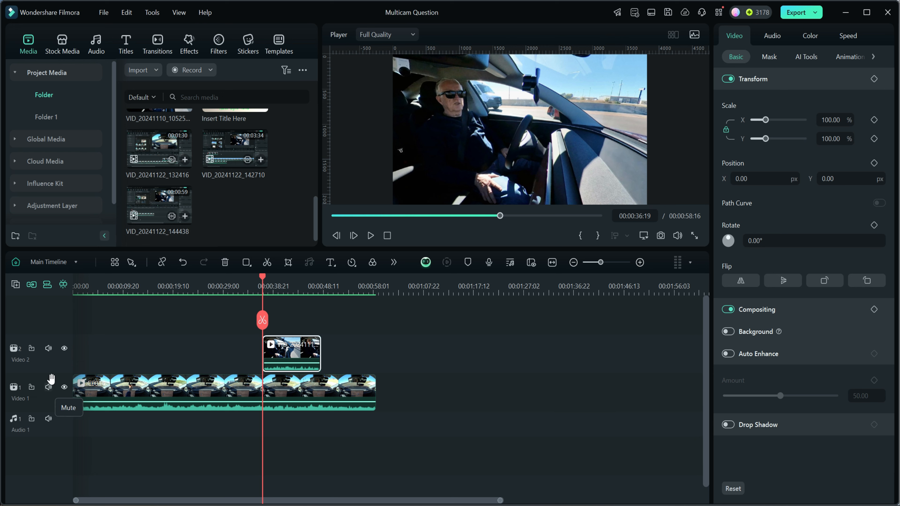
Step: Mute the Video 2 track and play the overlapping section from 00:00:36:19 to listen to Video 1's audio alone
{"action": "left_click", "coordinate": [48, 349]}
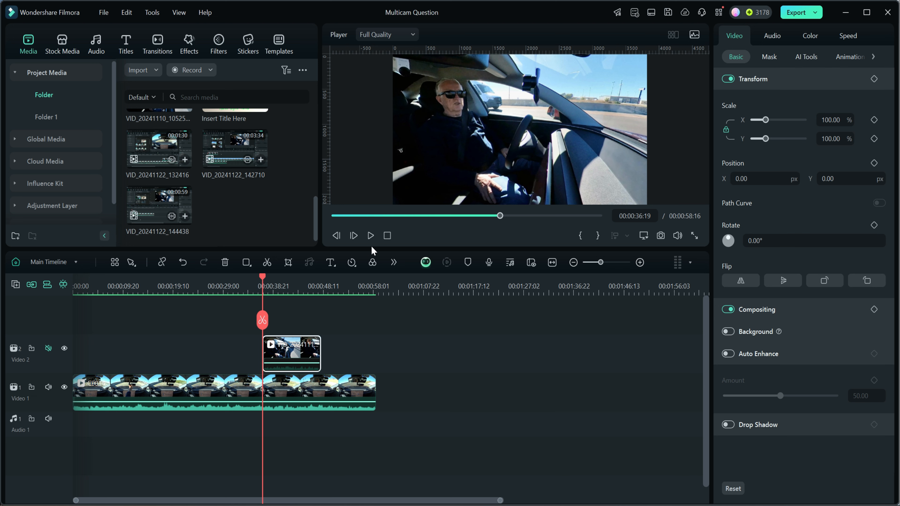
{"action": "left_click", "coordinate": [371, 235]}
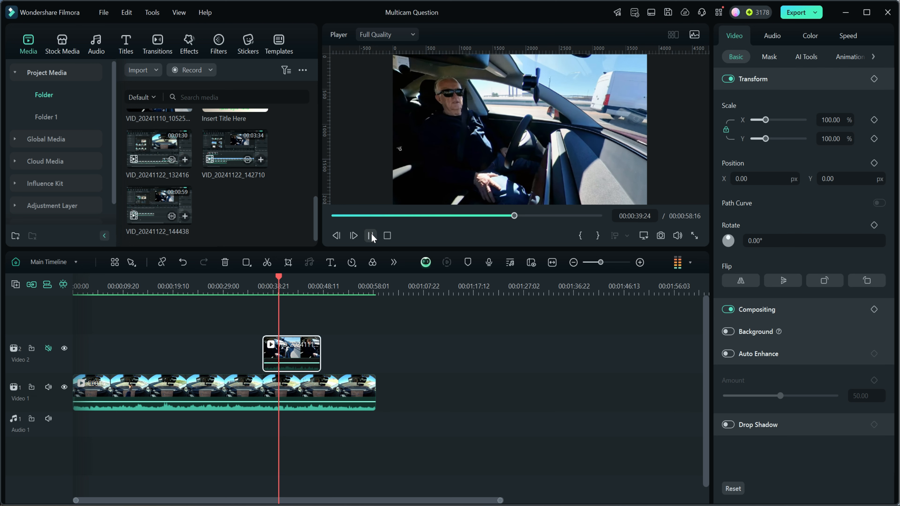
{"action": "left_click", "coordinate": [371, 235]}
Step: Unmute Video 2, mute Video 1, and play the overlap from 00:00:38:20 to listen to Video 2's audio alone
{"action": "left_click", "coordinate": [49, 348]}
{"action": "left_click", "coordinate": [48, 387]}
{"action": "left_click_drag", "start_coordinate": [286, 283], "coordinate": [278, 280]}
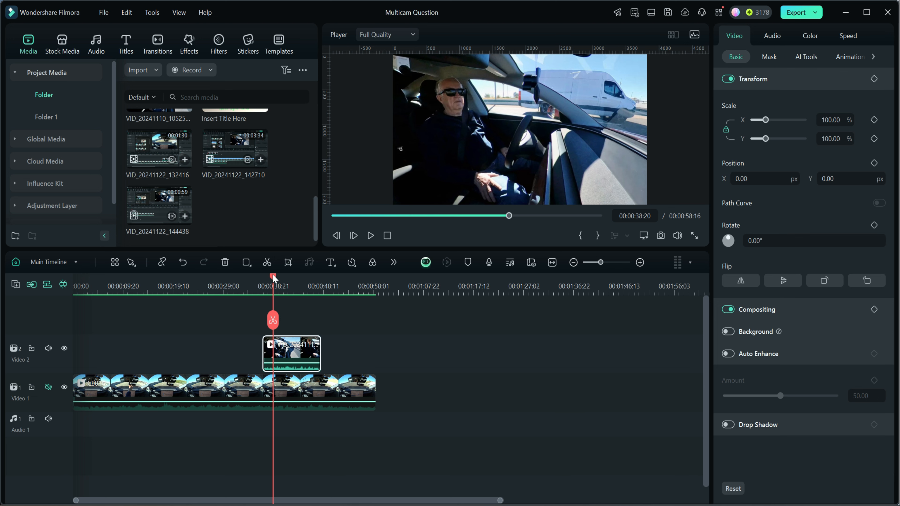
{"action": "left_click", "coordinate": [373, 238]}
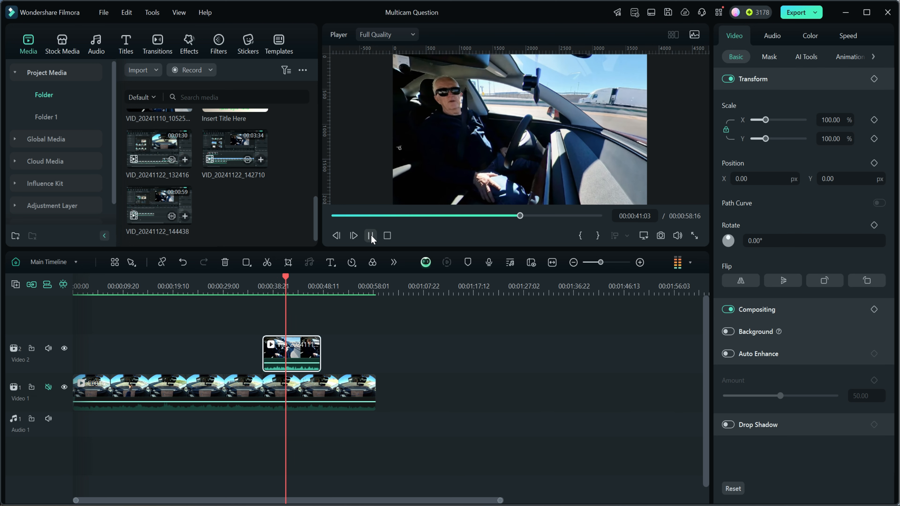
{"action": "left_click", "coordinate": [371, 236]}
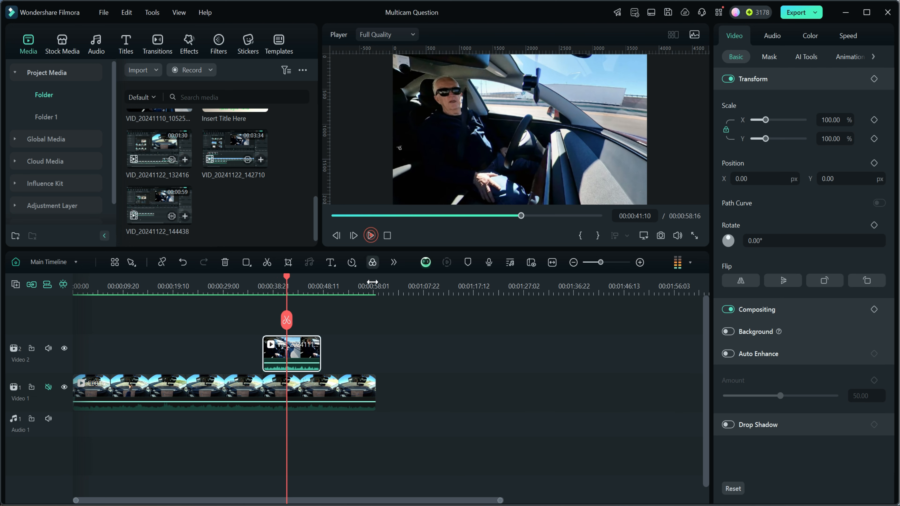
Step: Raise the Video 2 clip's volume to 18 dB, keep Video 1 muted, and play the overlap from 00:00:41:10
{"action": "left_click", "coordinate": [48, 387]}
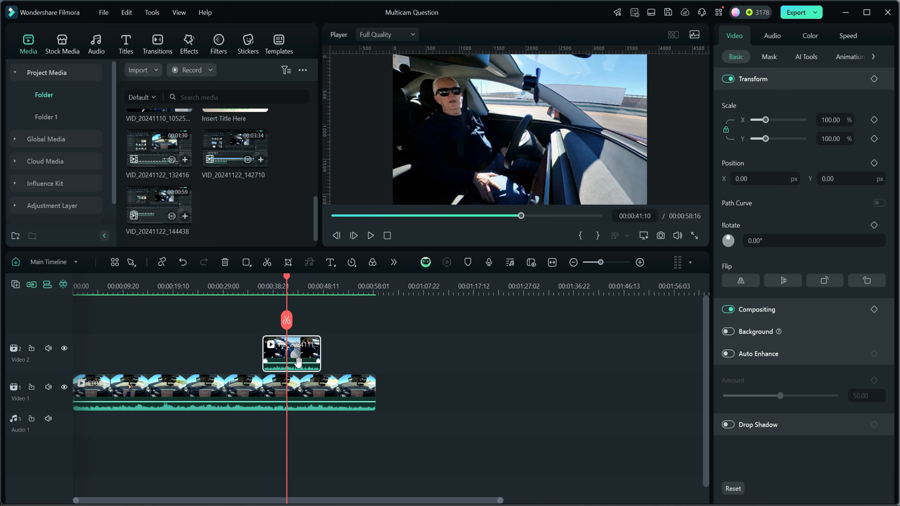
{"action": "left_click_drag", "start_coordinate": [298, 360], "coordinate": [297, 358]}
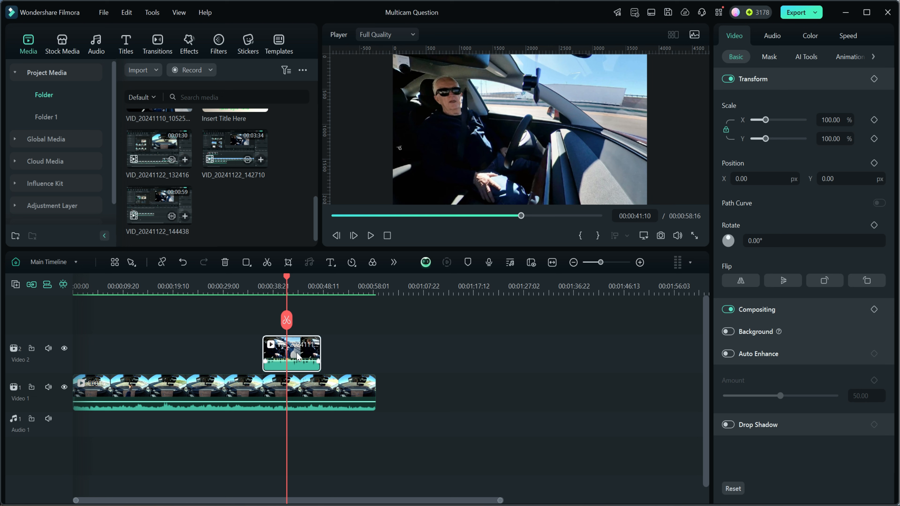
{"action": "left_click", "coordinate": [49, 389]}
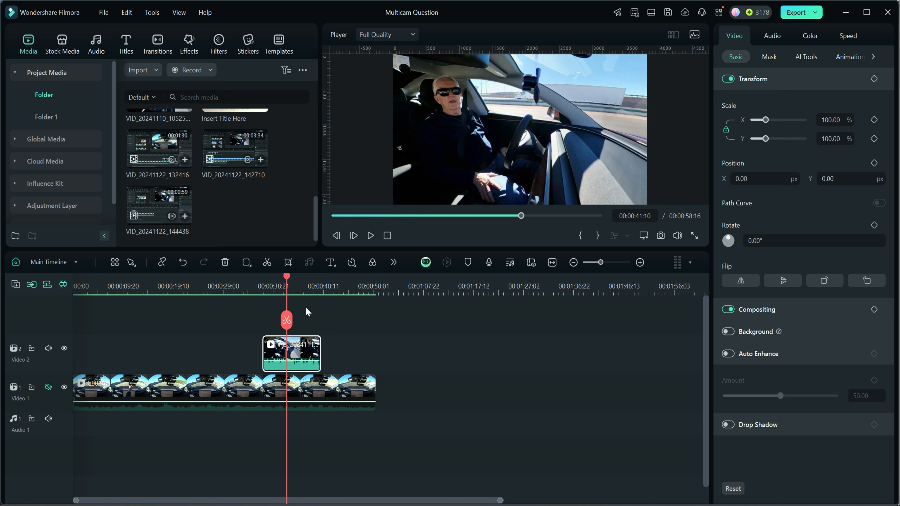
{"action": "left_click", "coordinate": [371, 236]}
{"action": "left_click", "coordinate": [371, 236]}
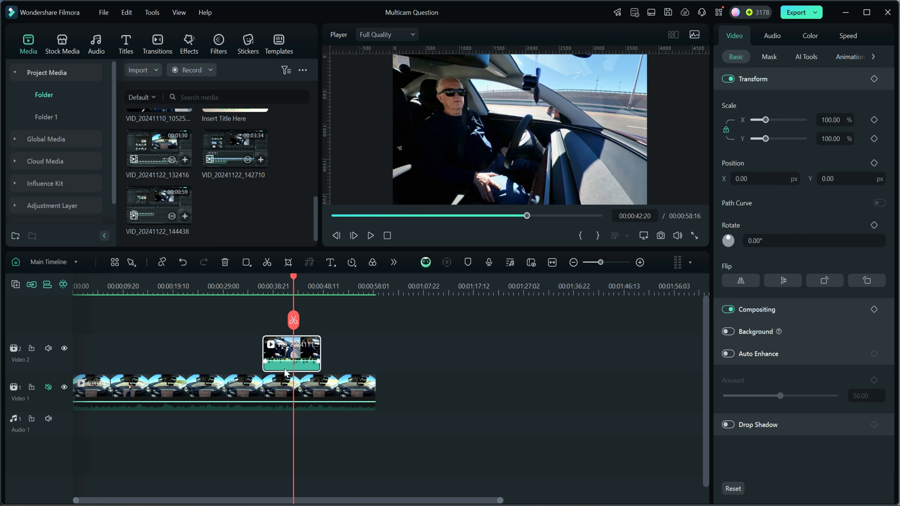
Step: Customize the Video 2 clip's equalizer by lowering the 31, 63 and 125 bands to the -18.00 minimum, and apply it
{"action": "left_click", "coordinate": [307, 355]}
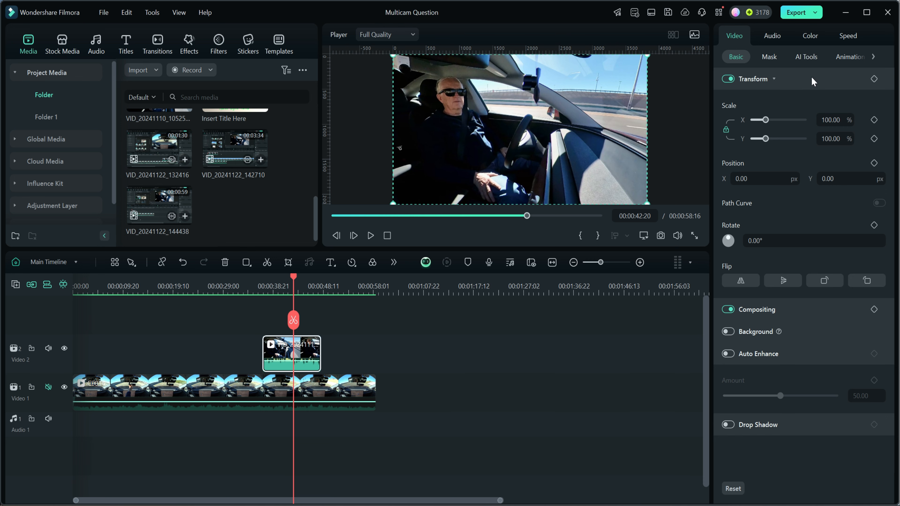
{"action": "left_click", "coordinate": [773, 36]}
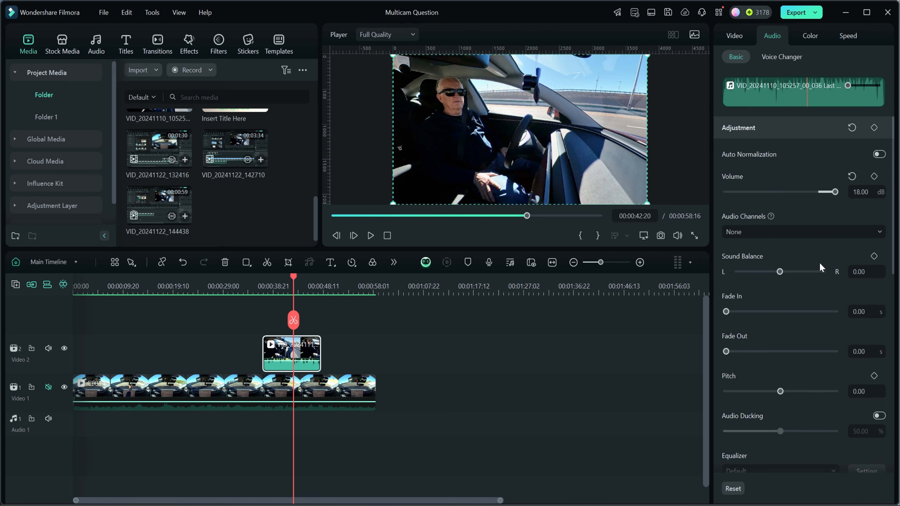
{"action": "scroll", "coordinate": [819, 261], "scroll_direction": "down", "scroll_amount": 3}
{"action": "left_click", "coordinate": [864, 339]}
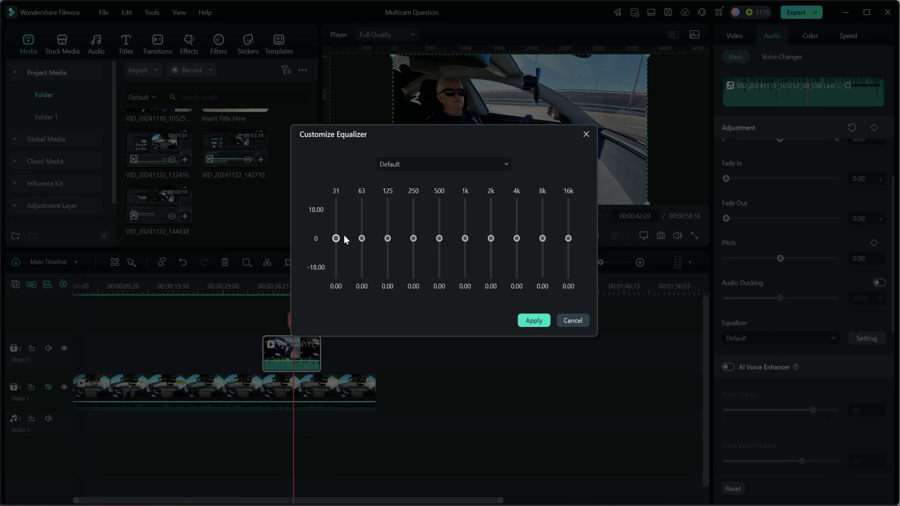
{"action": "left_click_drag", "start_coordinate": [335, 238], "coordinate": [362, 278]}
{"action": "left_click", "coordinate": [361, 239]}
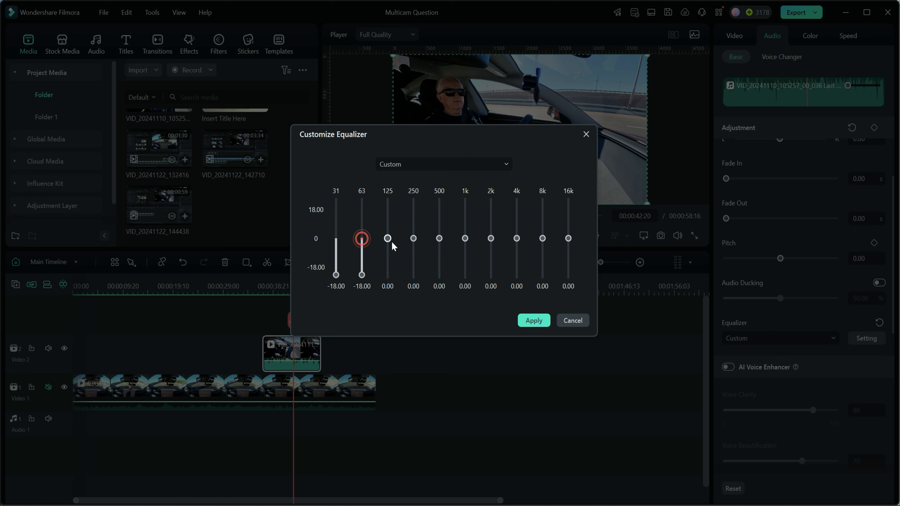
{"action": "left_click_drag", "start_coordinate": [388, 238], "coordinate": [387, 284]}
{"action": "left_click", "coordinate": [534, 320]}
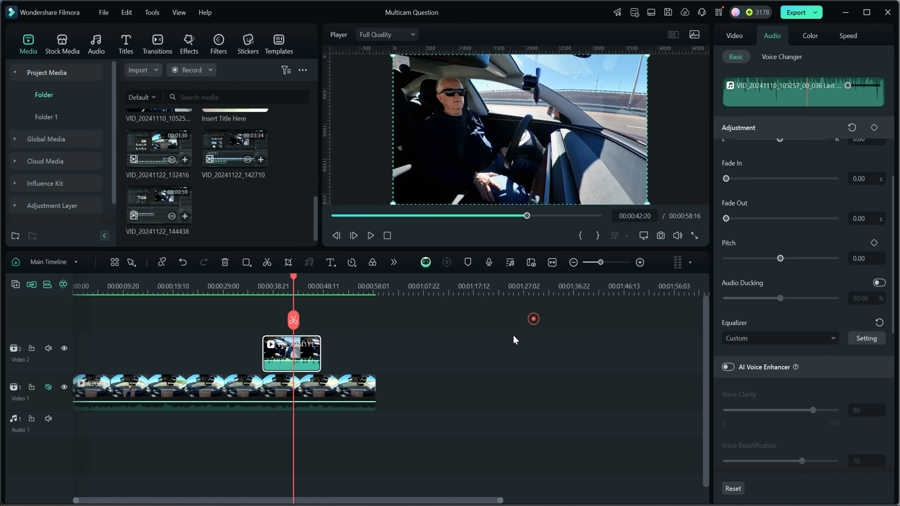
Step: Play the equalized Video 2 audio from 00:00:42:20, stop it, and return the playhead to 00:00:41:00
{"action": "left_click", "coordinate": [368, 235]}
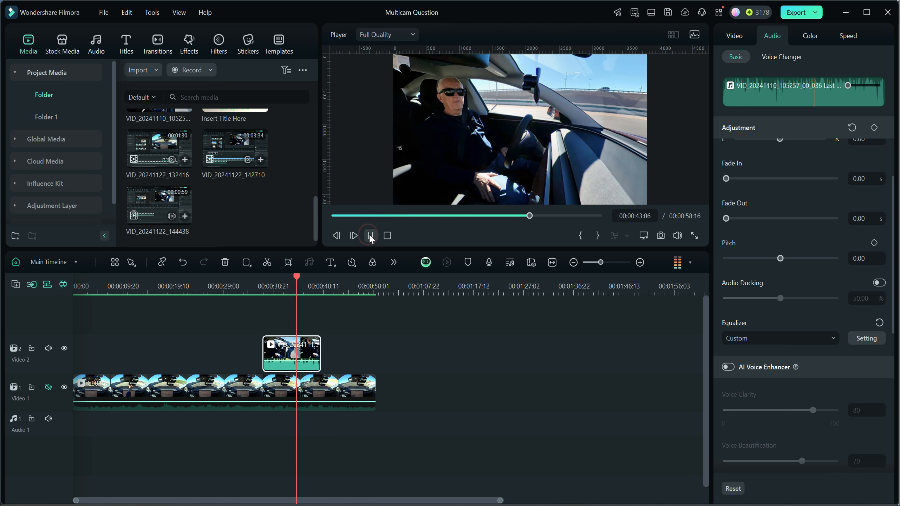
{"action": "left_click", "coordinate": [370, 236]}
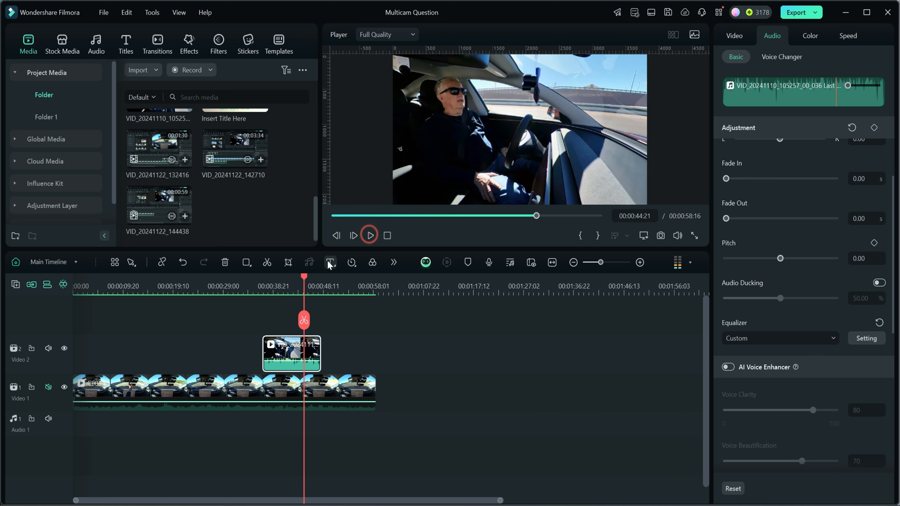
{"action": "left_click_drag", "start_coordinate": [304, 276], "coordinate": [285, 275]}
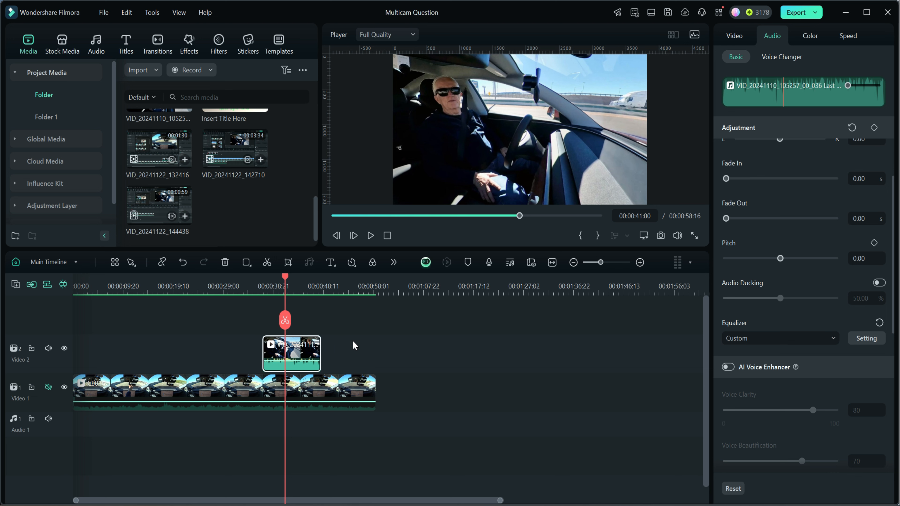
Step: Start a multi-camera clip from both timeline clips with auto-created proxy files turned off, and show the available synchronization methods
{"action": "left_click_drag", "start_coordinate": [415, 453], "coordinate": [304, 349]}
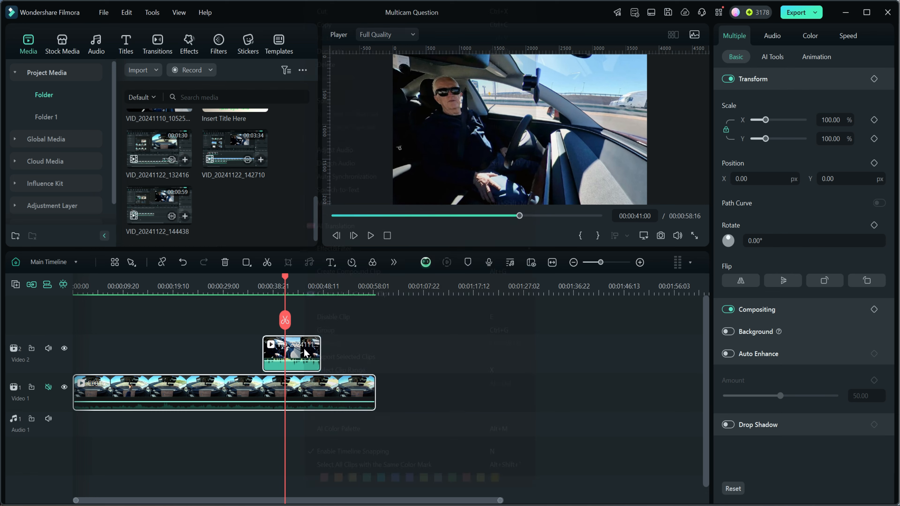
{"action": "right_click", "coordinate": [304, 352]}
{"action": "left_click", "coordinate": [349, 292]}
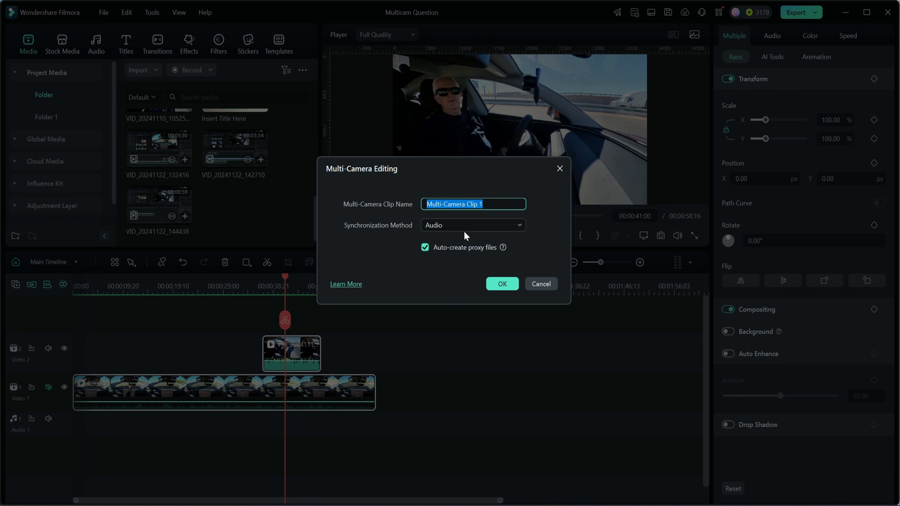
{"action": "left_click", "coordinate": [424, 247]}
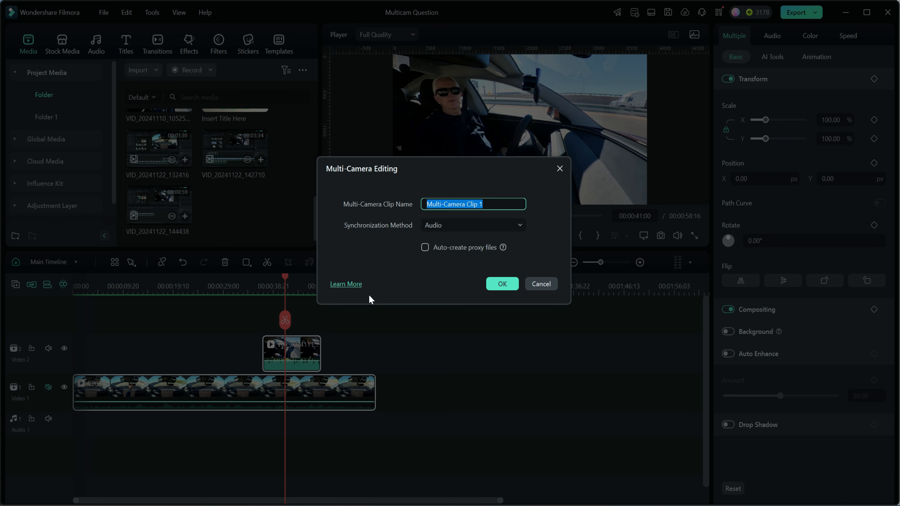
{"action": "left_click", "coordinate": [471, 225]}
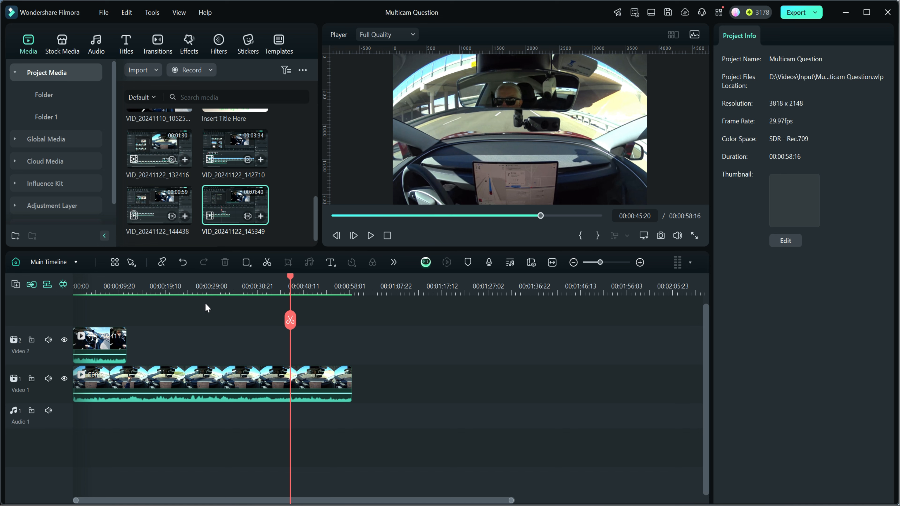
Step: Compare the overpass moment in the Video 1 clip near 00:00:45:20 with the Video 2 clip around 00:00:08:25
{"action": "left_click_drag", "start_coordinate": [217, 287], "coordinate": [362, 290]}
{"action": "left_click_drag", "start_coordinate": [442, 502], "coordinate": [254, 492]}
{"action": "left_click_drag", "start_coordinate": [392, 286], "coordinate": [243, 283]}
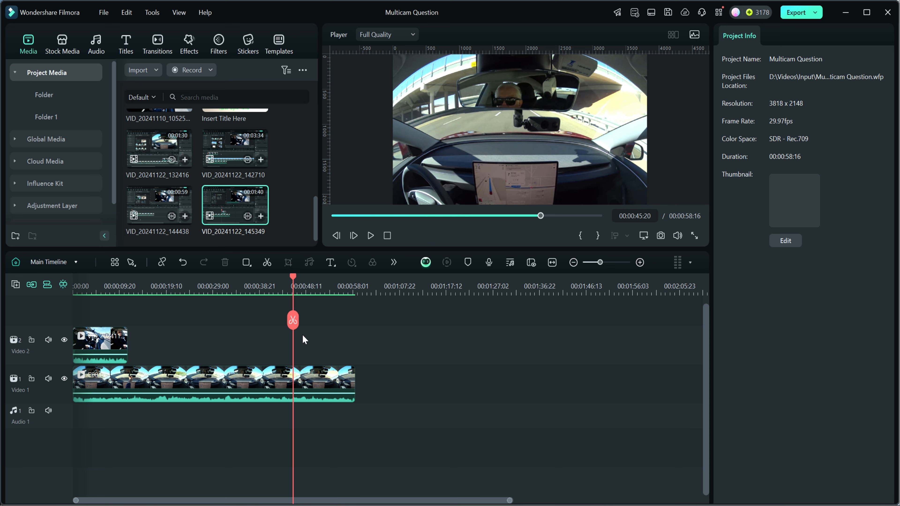
{"action": "left_click_drag", "start_coordinate": [293, 277], "coordinate": [114, 293]}
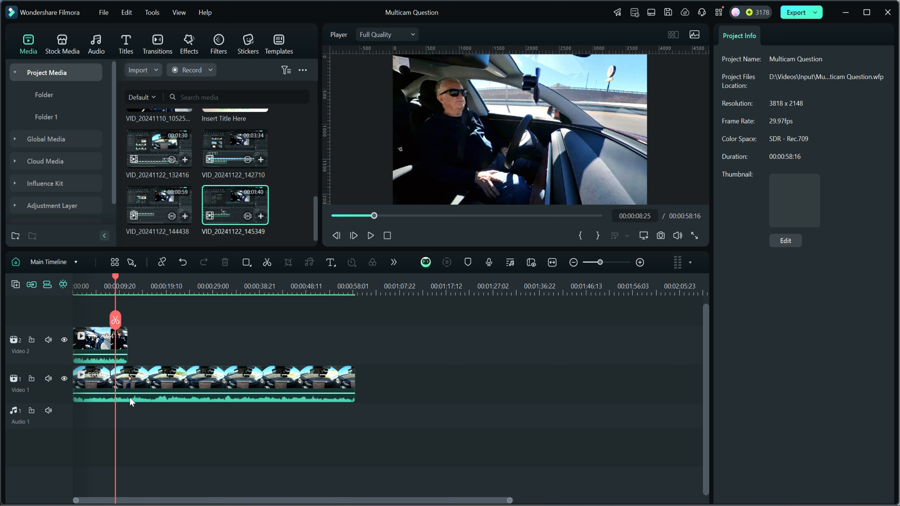
Step: Find the overpass moment in the Video 2 clip and add a clip marker there at 00:00:10:02
{"action": "mouse_move", "coordinate": [106, 276]}
{"action": "left_mouse_down"}
{"action": "mouse_move", "coordinate": [73, 275]}
{"action": "mouse_move", "coordinate": [119, 274]}
{"action": "left_mouse_up"}
{"action": "scroll", "coordinate": [138, 298], "scroll_direction": "up", "scroll_amount": 3}
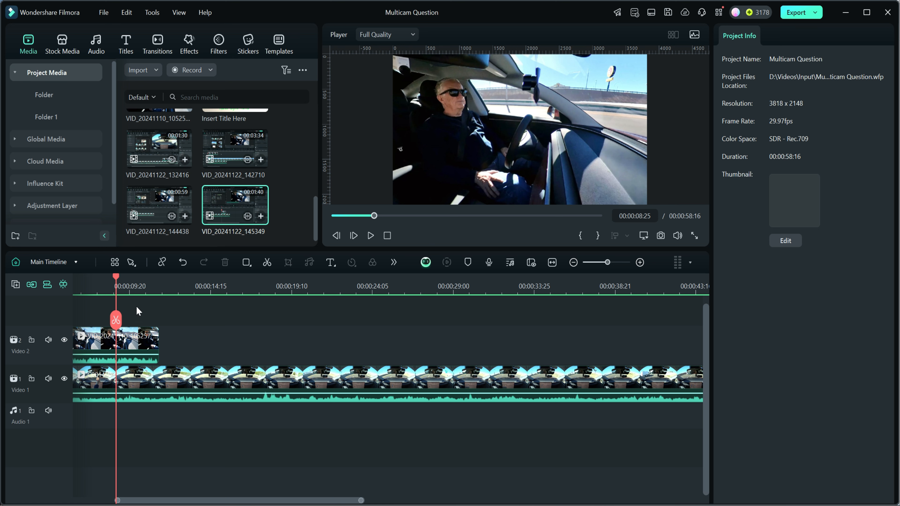
{"action": "left_click_drag", "start_coordinate": [117, 276], "coordinate": [136, 278]}
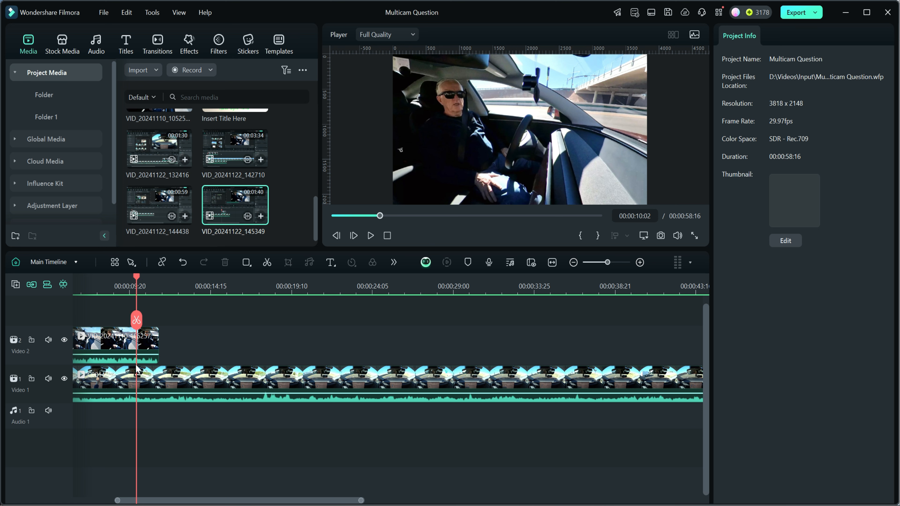
{"action": "left_click", "coordinate": [116, 339]}
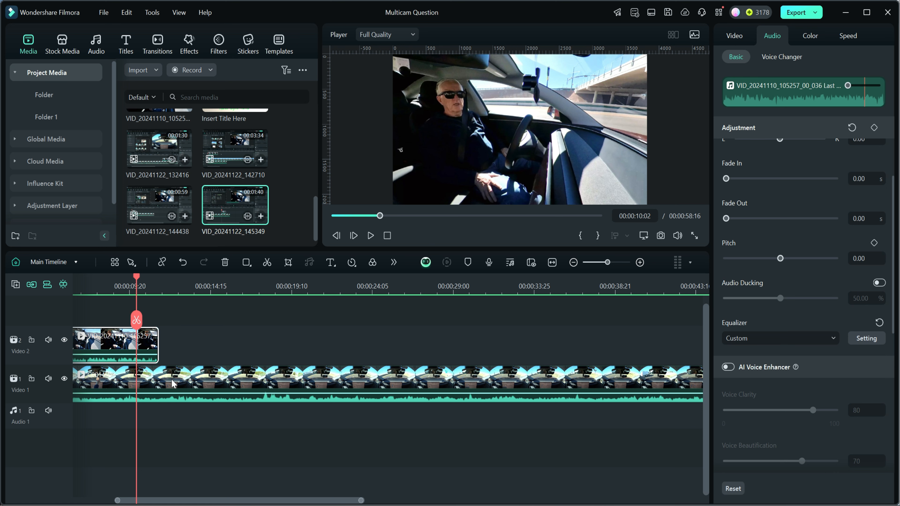
{"action": "left_click_drag", "start_coordinate": [136, 280], "coordinate": [119, 280]}
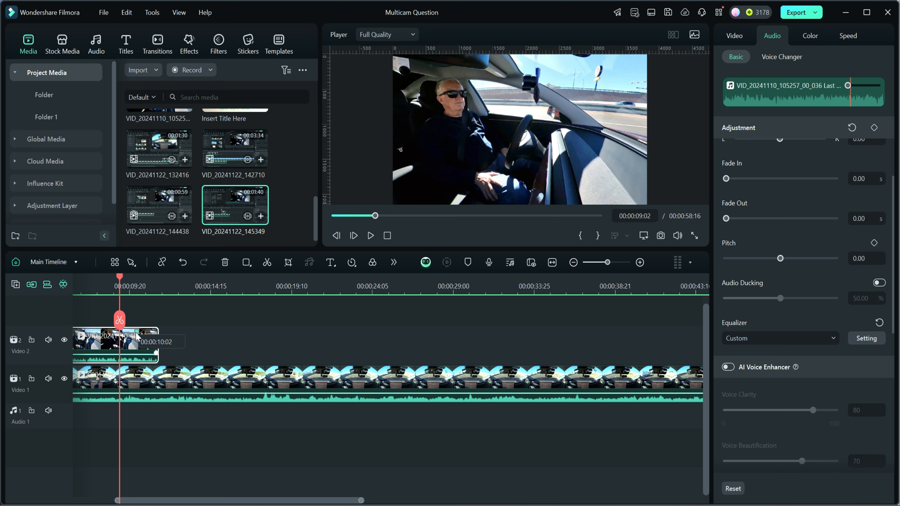
Step: Add a clip marker to the Video 1 clip at the matching overpass moment, at about 00:00:45:21
{"action": "left_click", "coordinate": [175, 387]}
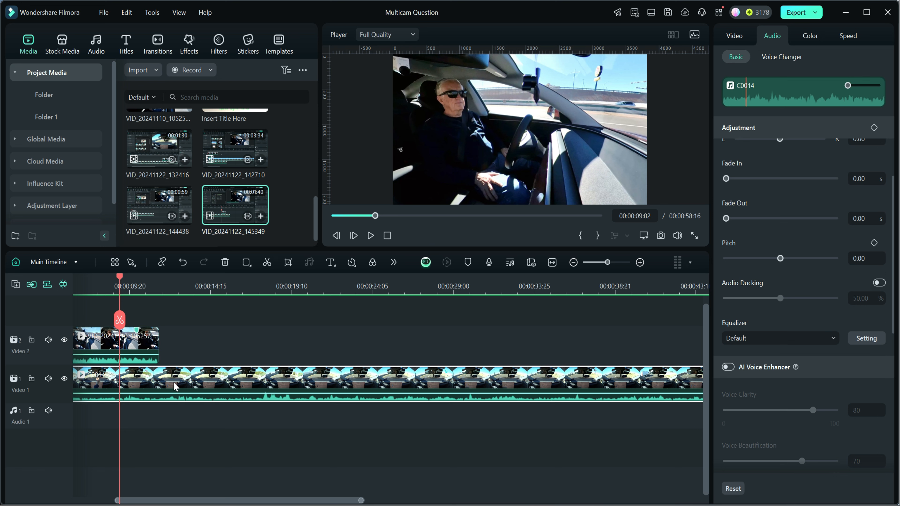
{"action": "left_click_drag", "start_coordinate": [124, 282], "coordinate": [454, 342]}
{"action": "left_click_drag", "start_coordinate": [505, 289], "coordinate": [419, 284]}
{"action": "left_click_drag", "start_coordinate": [220, 277], "coordinate": [352, 299]}
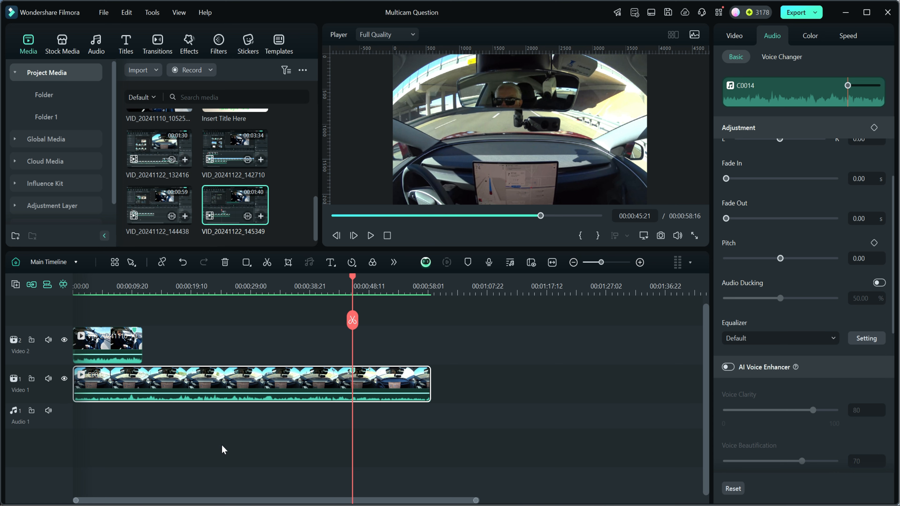
Step: Create Multi-Camera Clip 1 from both timeline clips, synchronized by First Marker without auto-created proxy files
{"action": "left_click_drag", "start_coordinate": [237, 446], "coordinate": [104, 324]}
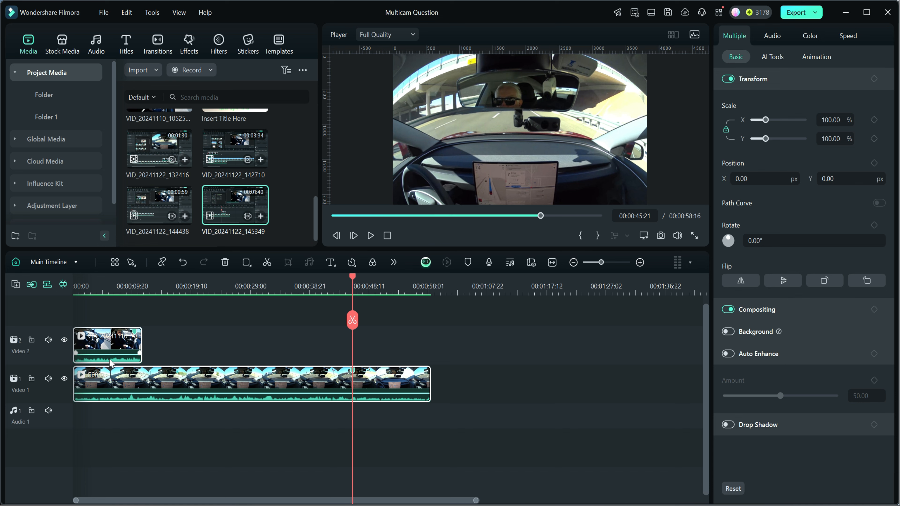
{"action": "right_click", "coordinate": [111, 345]}
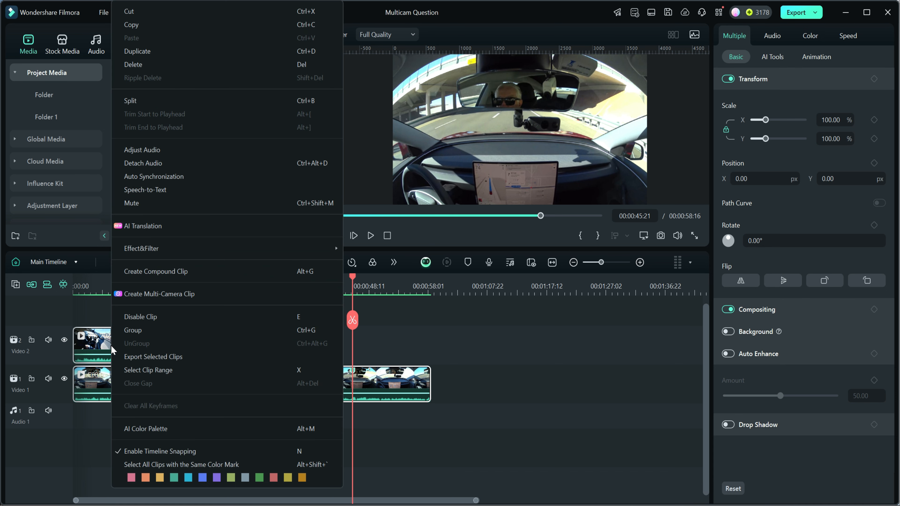
{"action": "left_click", "coordinate": [149, 295]}
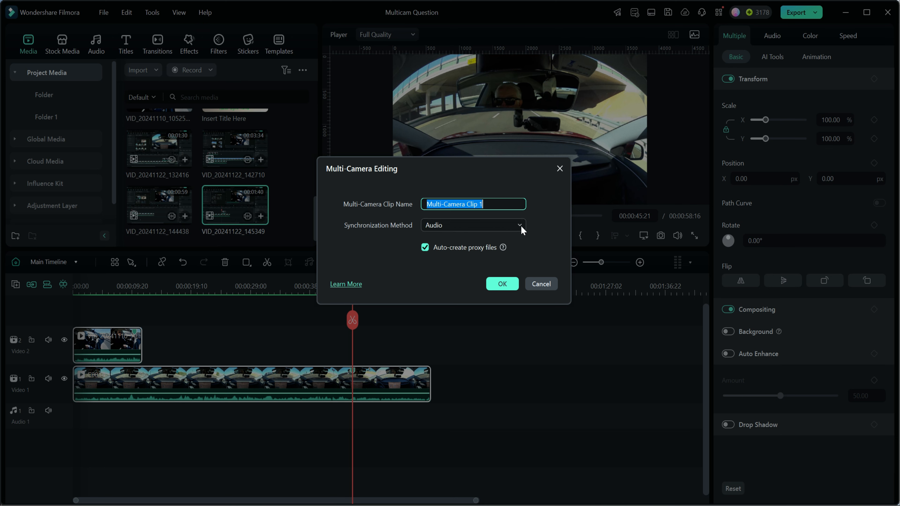
{"action": "left_click", "coordinate": [424, 247]}
{"action": "left_click", "coordinate": [518, 225]}
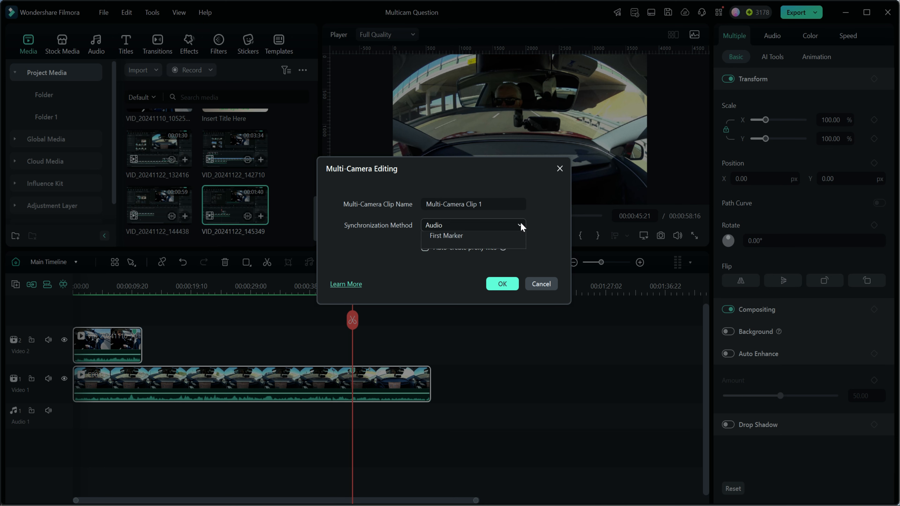
{"action": "left_click", "coordinate": [446, 283]}
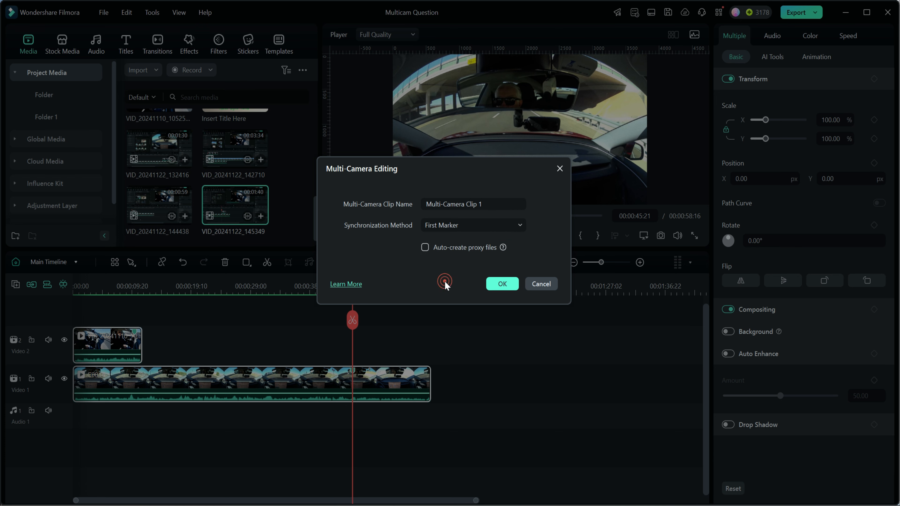
{"action": "left_click", "coordinate": [502, 284]}
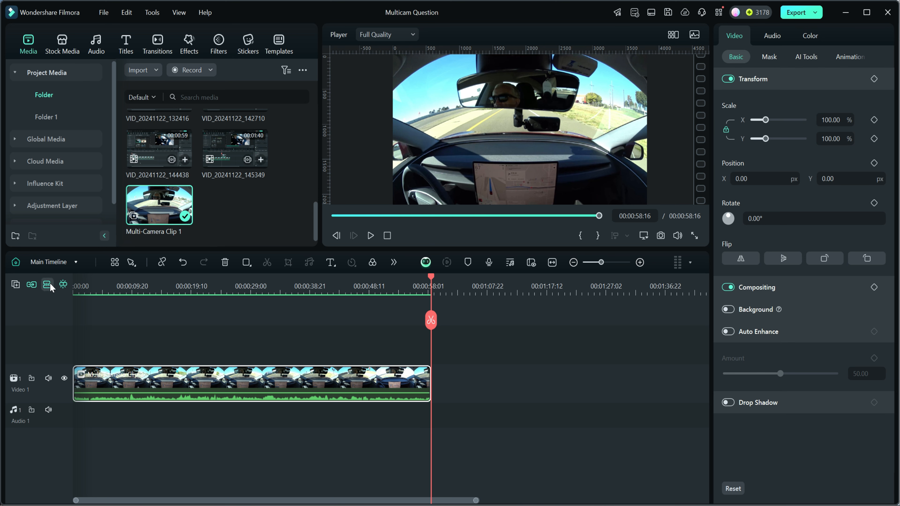
Step: Open the Multi-Camera Clip 1 timeline and move the playhead to the clip markers to check their alignment
{"action": "left_click", "coordinate": [46, 260]}
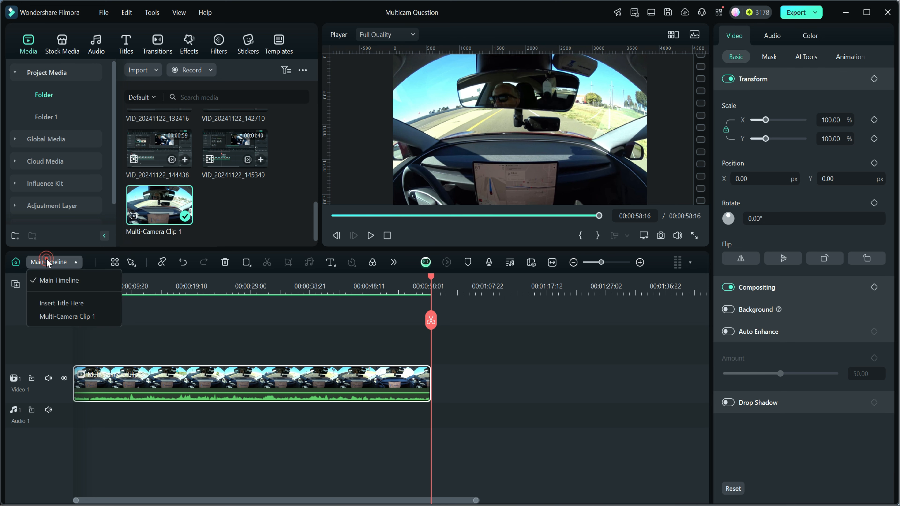
{"action": "left_click", "coordinate": [53, 317]}
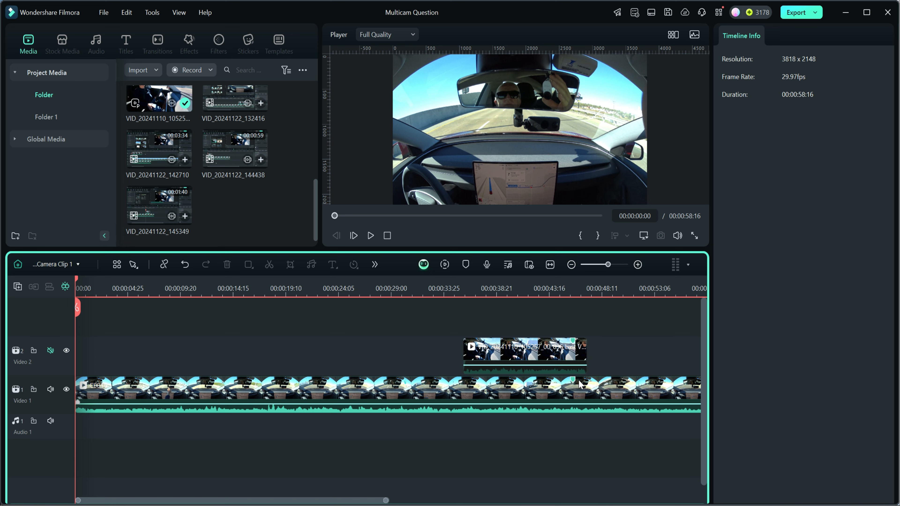
{"action": "left_click", "coordinate": [568, 291]}
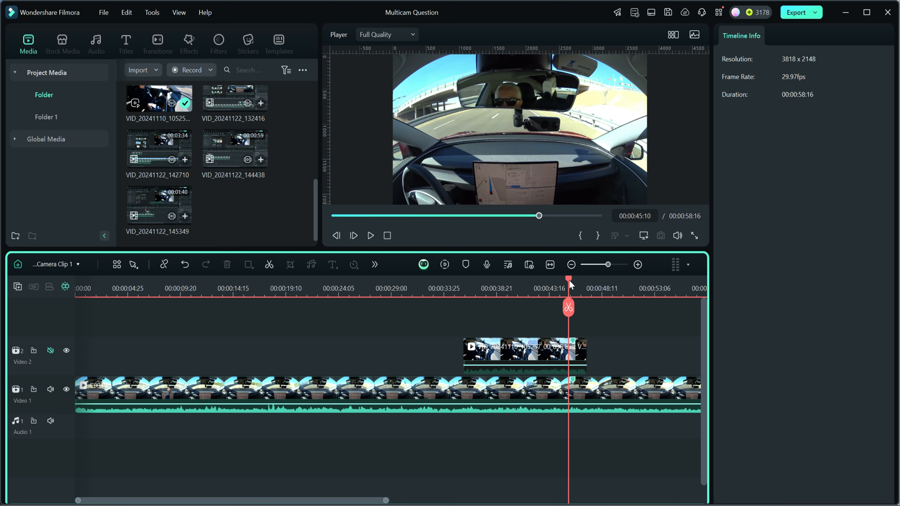
{"action": "left_click_drag", "start_coordinate": [569, 280], "coordinate": [572, 280]}
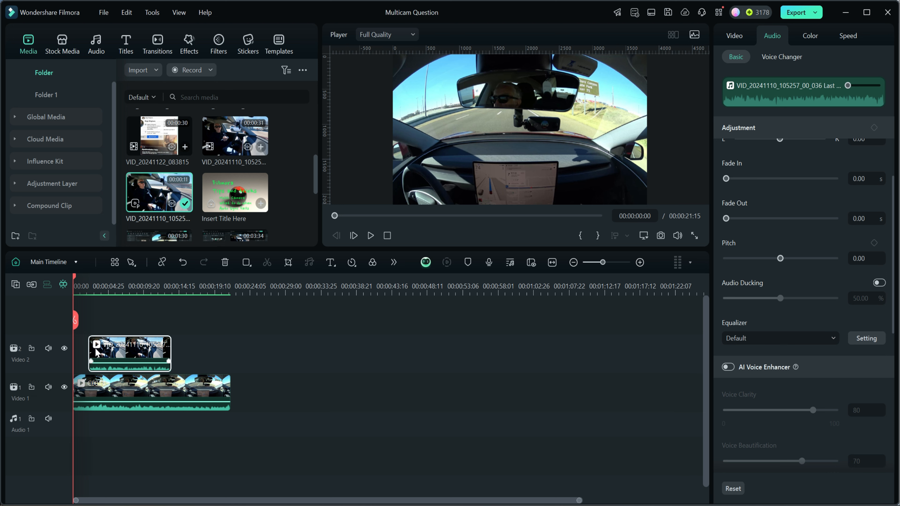
Step: Create Multi-Camera Clip 1 from both timeline clips, synchronized by First Frame without auto-created proxy files, and open its timeline
{"action": "left_click_drag", "start_coordinate": [237, 437], "coordinate": [160, 367]}
{"action": "right_click", "coordinate": [129, 353]}
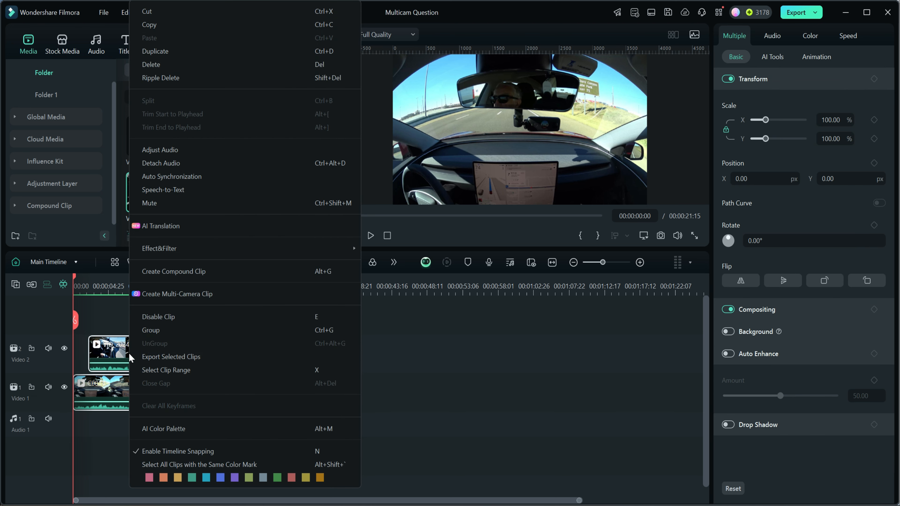
{"action": "left_click", "coordinate": [179, 293]}
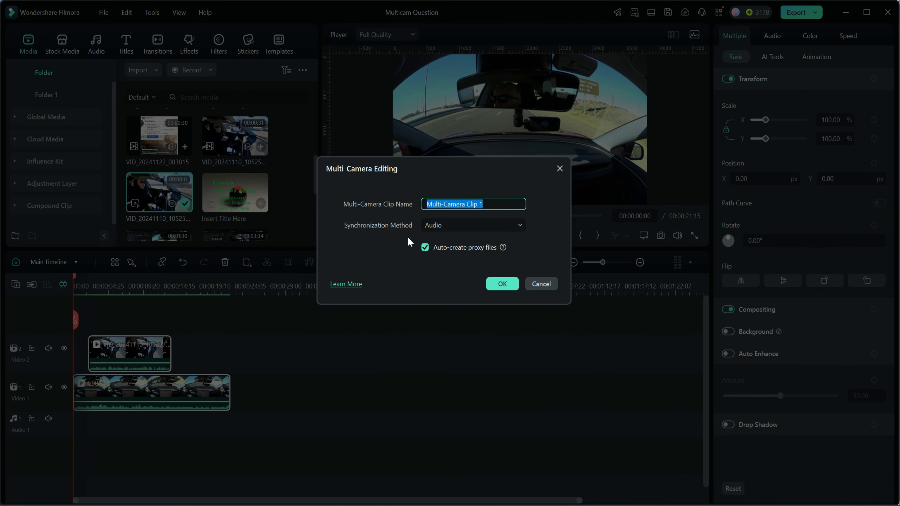
{"action": "left_click", "coordinate": [425, 248]}
{"action": "left_click", "coordinate": [519, 225]}
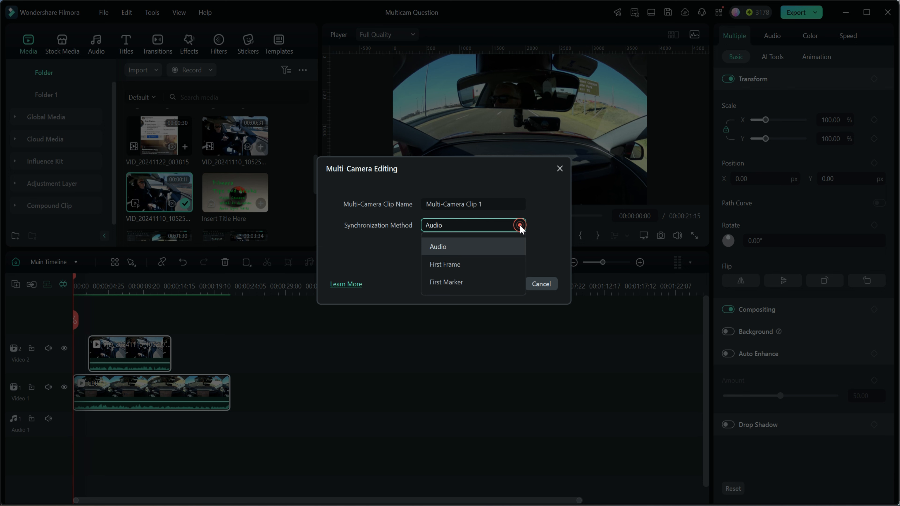
{"action": "left_click", "coordinate": [452, 265]}
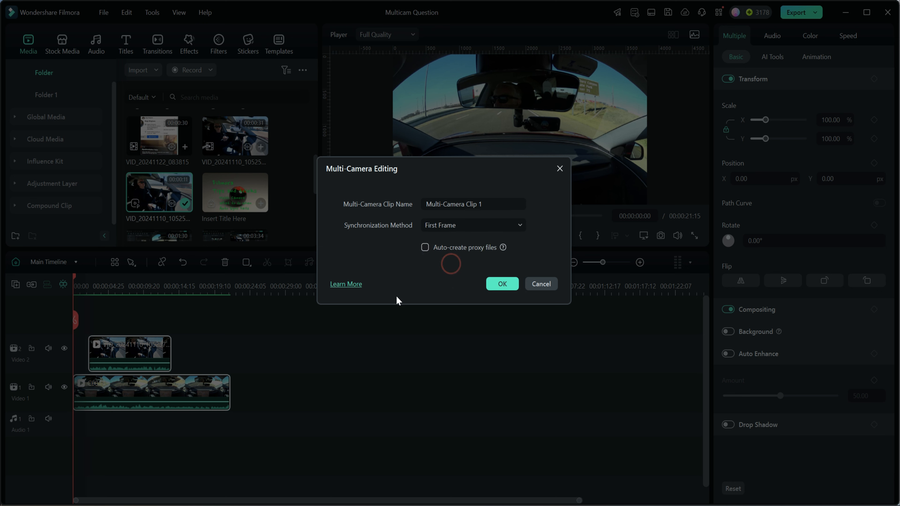
{"action": "left_click", "coordinate": [505, 288]}
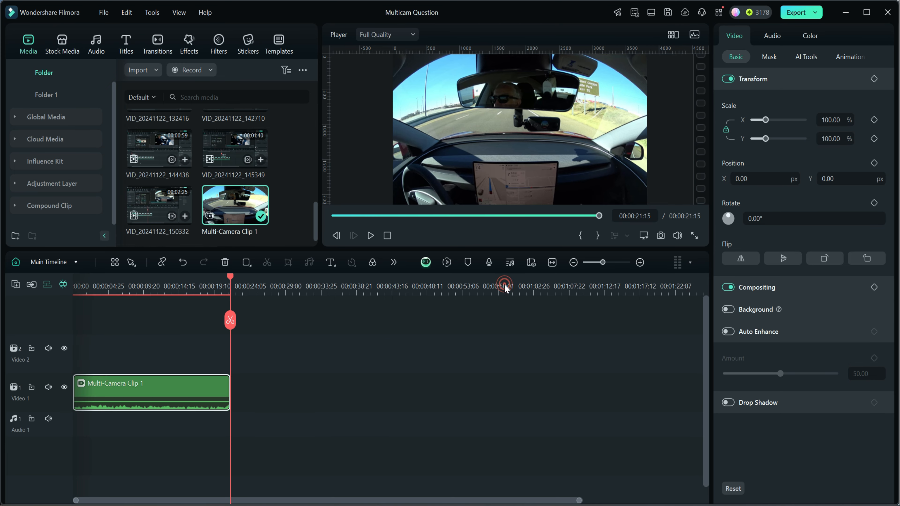
{"action": "left_click", "coordinate": [63, 262]}
{"action": "left_click", "coordinate": [68, 315]}
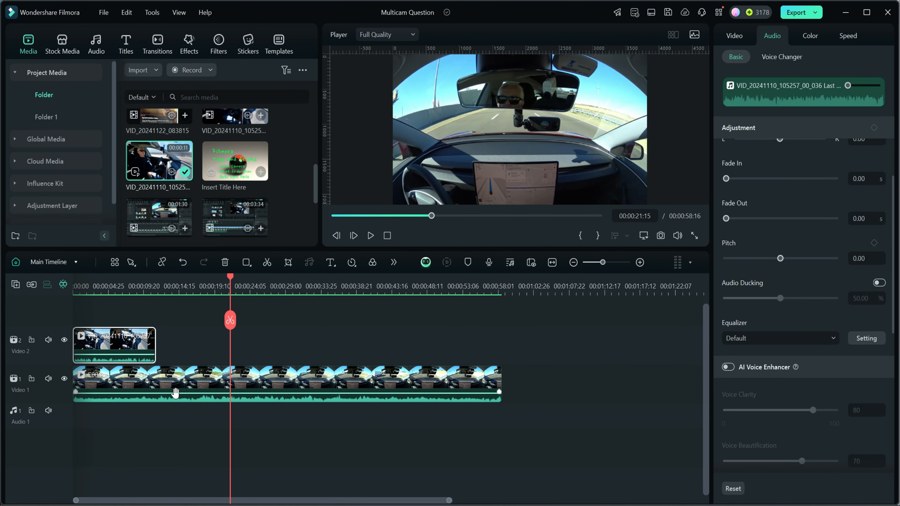
Step: Try to create Multi-Camera Clip 1 from both timeline clips, synchronized by Audio without auto-created proxy files
{"action": "left_click_drag", "start_coordinate": [209, 417], "coordinate": [113, 334]}
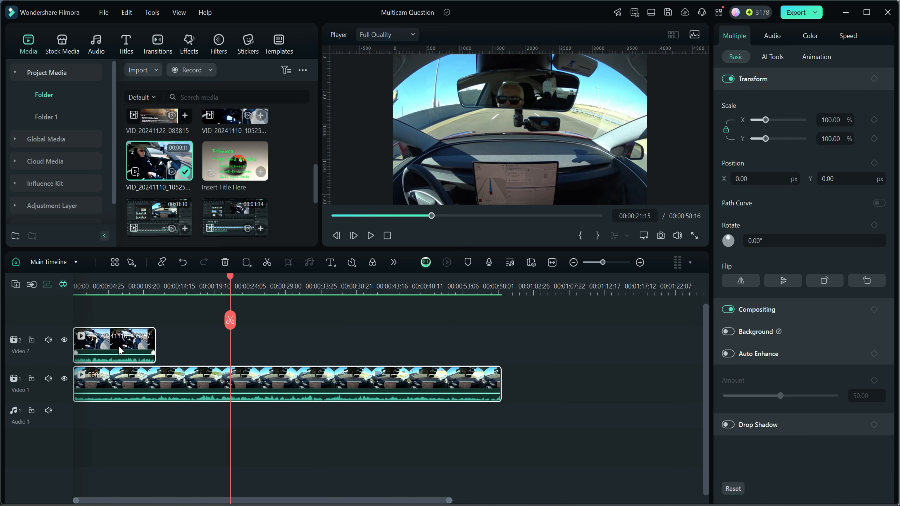
{"action": "right_click", "coordinate": [118, 345]}
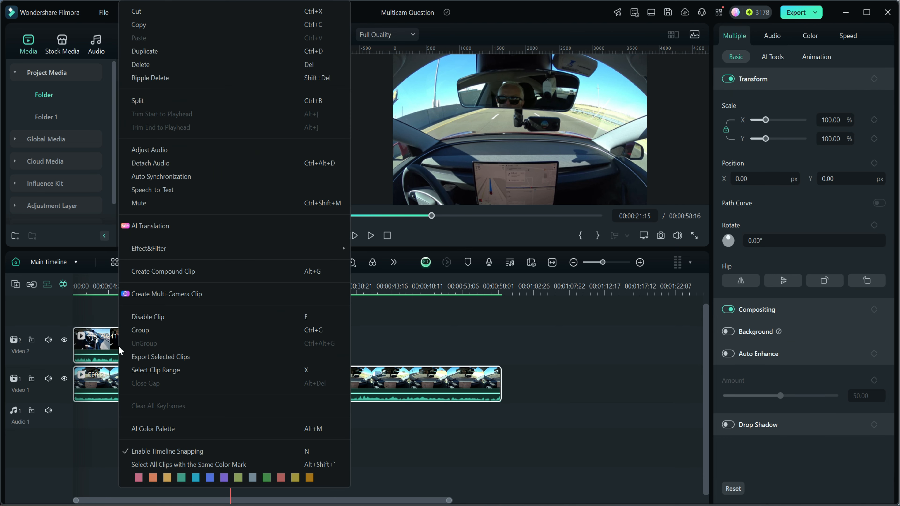
{"action": "left_click", "coordinate": [159, 294]}
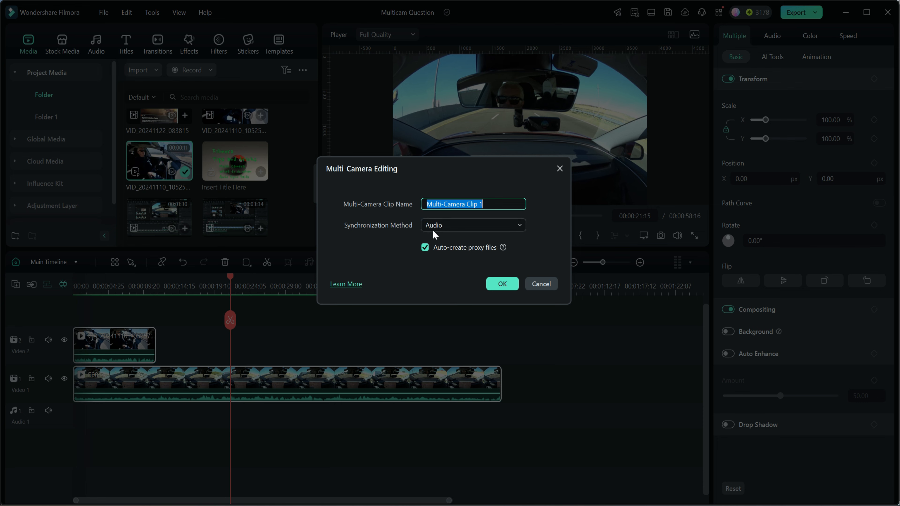
{"action": "left_click", "coordinate": [424, 247]}
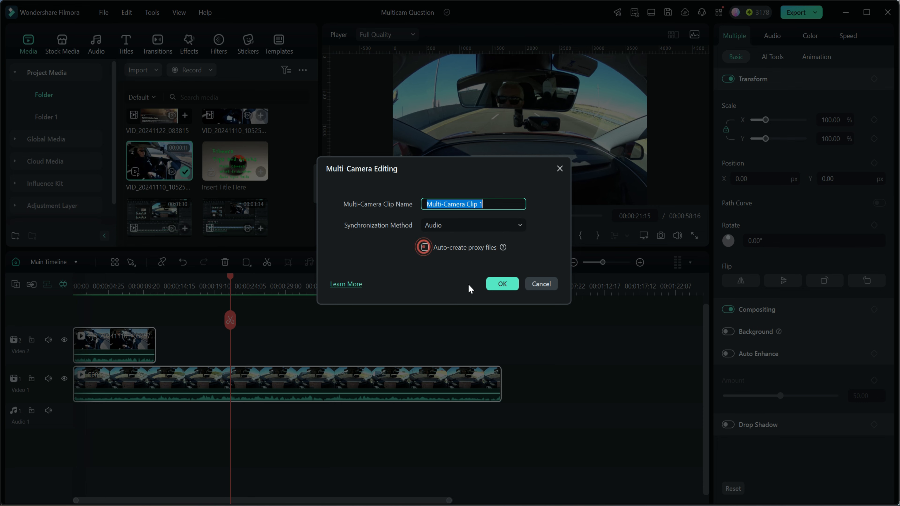
{"action": "left_click", "coordinate": [505, 283]}
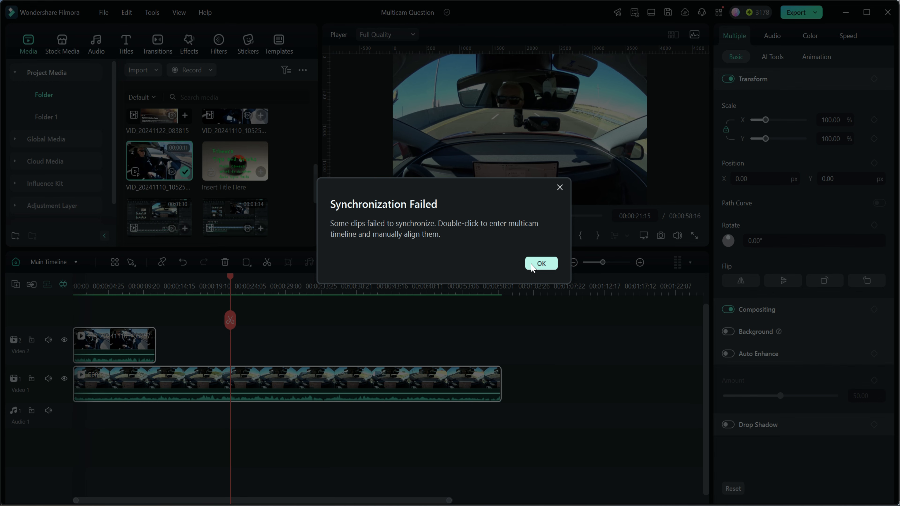
{"action": "left_click", "coordinate": [542, 264]}
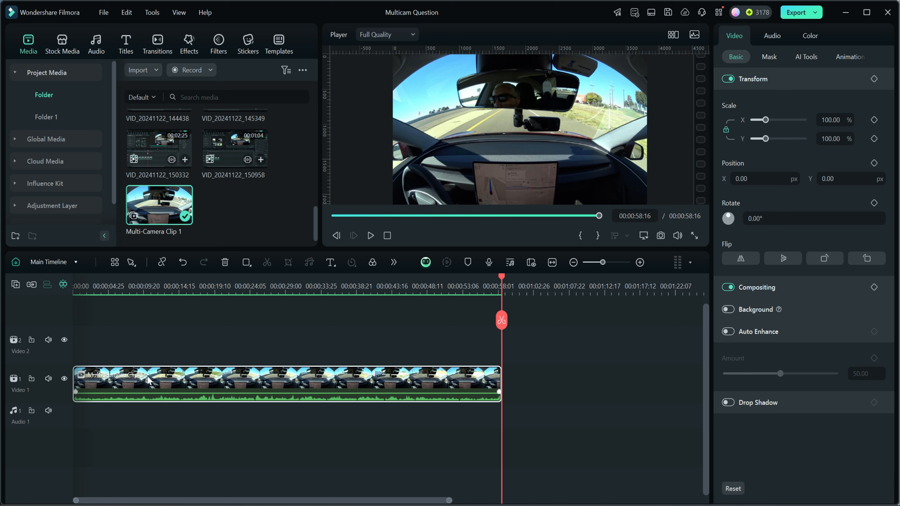
Step: Open the Multi-Camera Clip 1 timeline and move the playhead to 00:00:01:29 to view the unaligned clips
{"action": "left_click", "coordinate": [72, 262]}
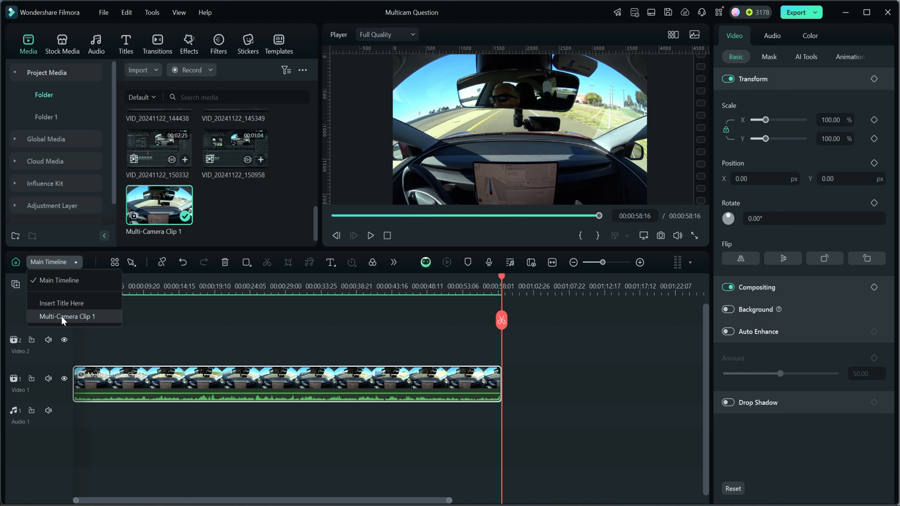
{"action": "left_click", "coordinate": [187, 381]}
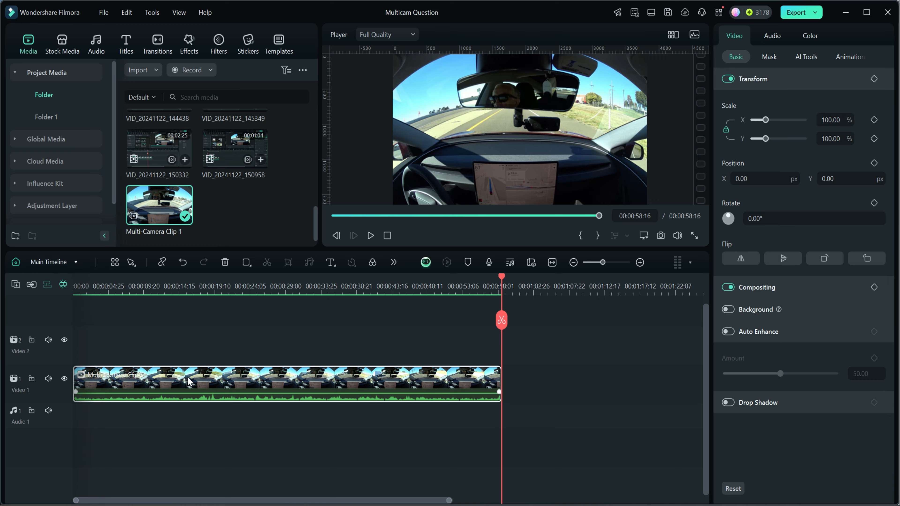
{"action": "double_click", "coordinate": [188, 380]}
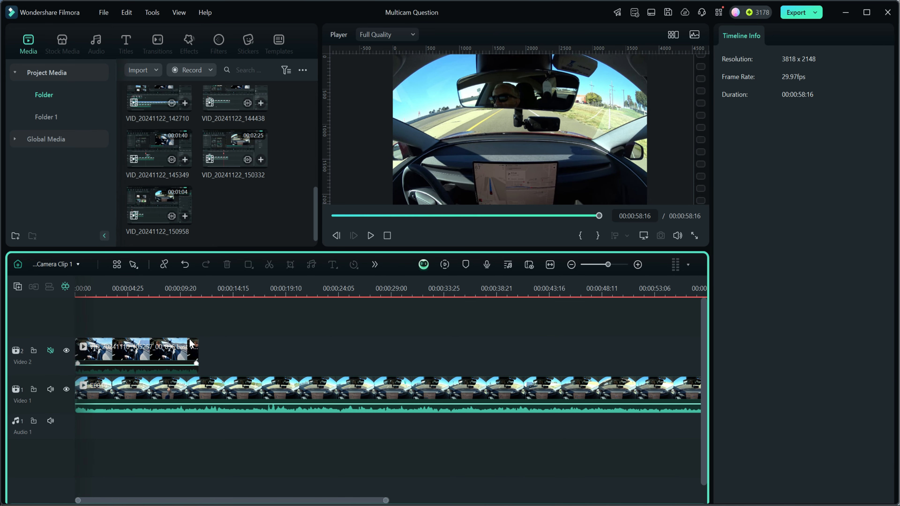
{"action": "left_click", "coordinate": [96, 286]}
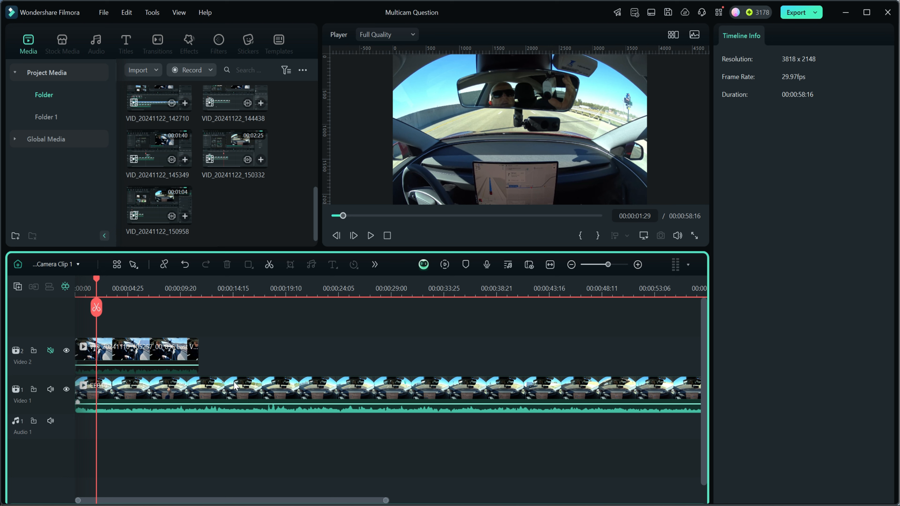
Step: Examine the basic video properties of the Video 2 clip for a compositing opacity setting
{"action": "left_click", "coordinate": [161, 356]}
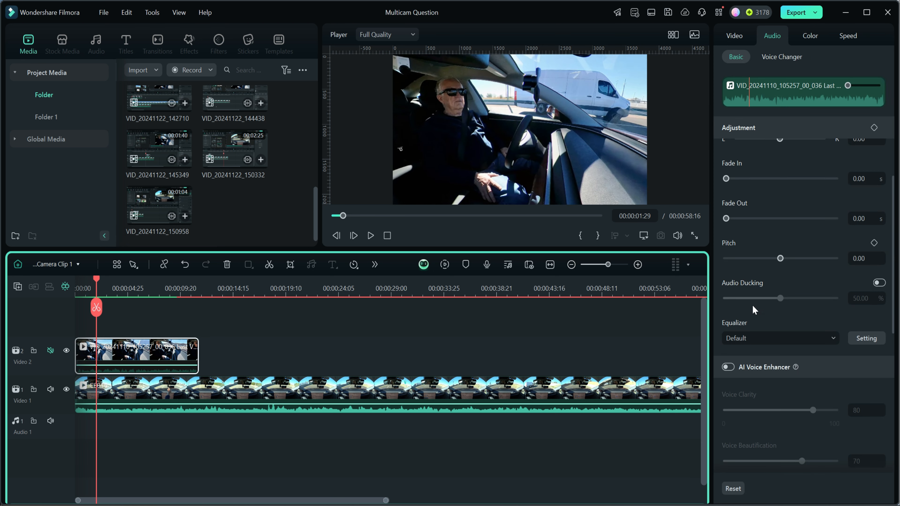
{"action": "left_click", "coordinate": [739, 37]}
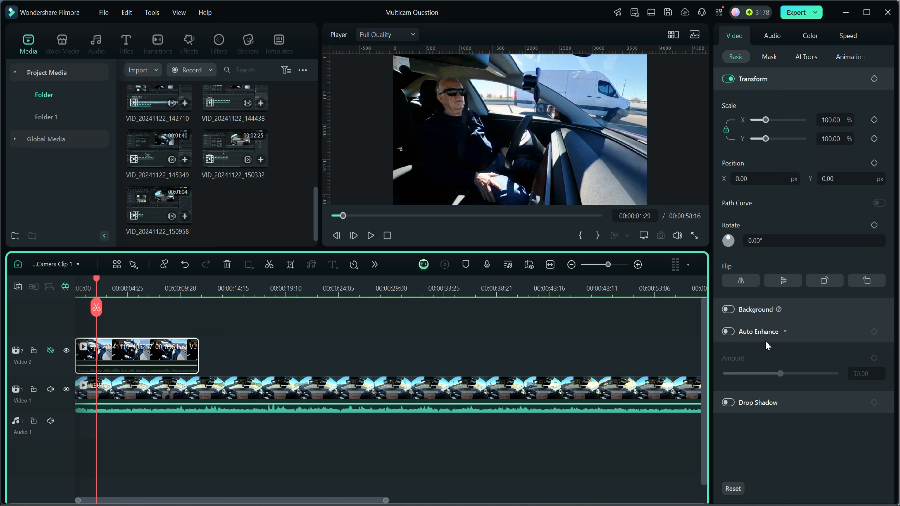
{"action": "left_click", "coordinate": [785, 332]}
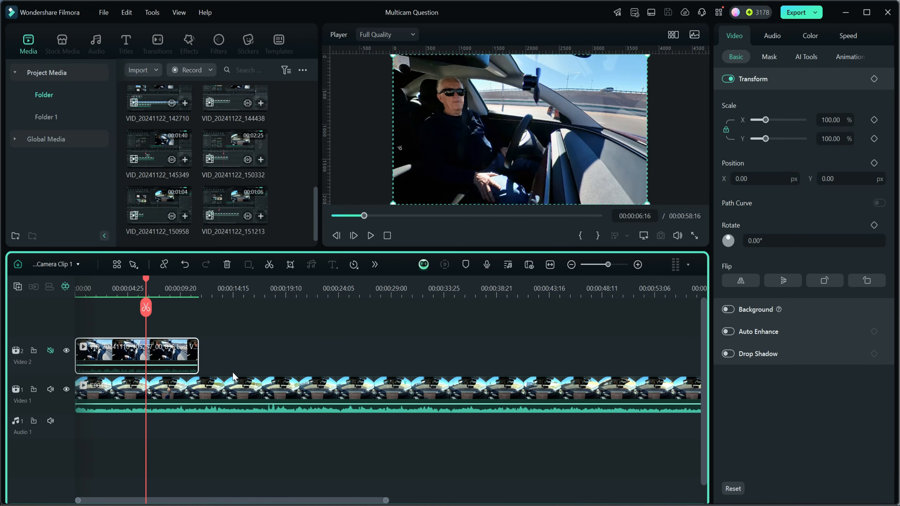
Step: Move the Video 2 clip within the multi-camera timeline so it starts at about 00:00:37:15
{"action": "left_click_drag", "start_coordinate": [162, 355], "coordinate": [542, 351]}
{"action": "left_click_drag", "start_coordinate": [311, 500], "coordinate": [393, 500]}
{"action": "left_click_drag", "start_coordinate": [352, 295], "coordinate": [413, 293]}
{"action": "mouse_move", "coordinate": [308, 359]}
{"action": "left_mouse_down"}
{"action": "mouse_move", "coordinate": [349, 359]}
{"action": "mouse_move", "coordinate": [305, 358]}
{"action": "left_mouse_up"}
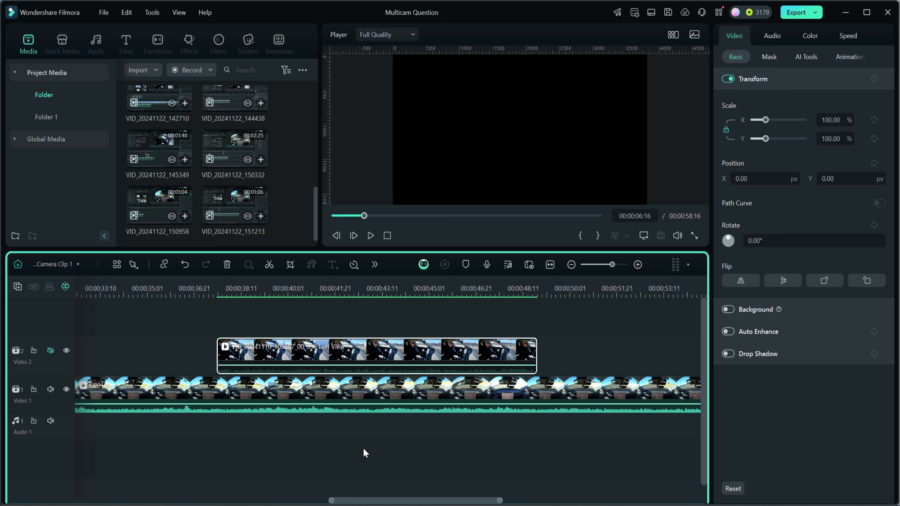
Step: Return to the main timeline and delete Multi-Camera Clip 1 from both the timeline and the project media
{"action": "left_click", "coordinate": [78, 265]}
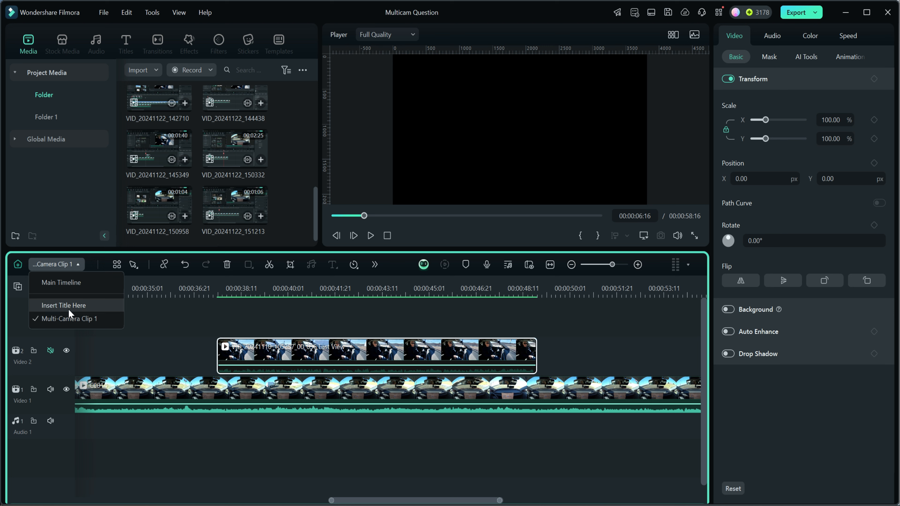
{"action": "left_click", "coordinate": [63, 283]}
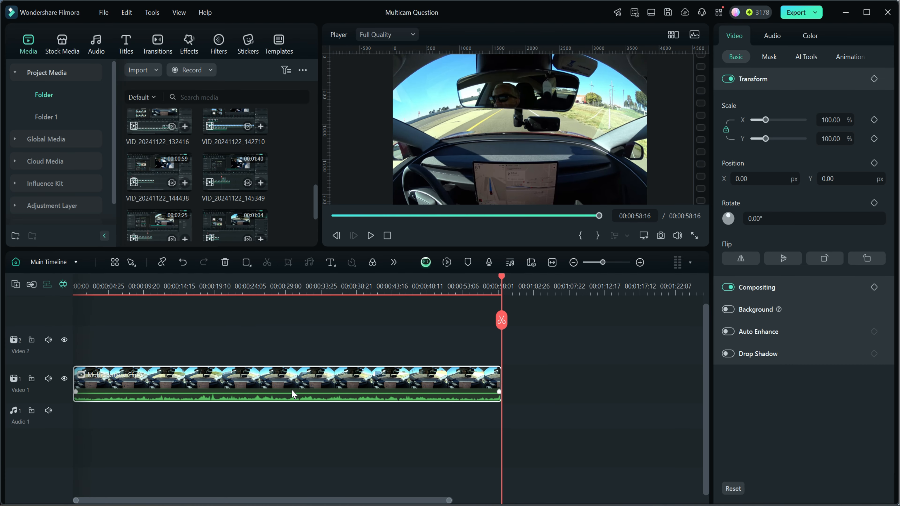
{"action": "left_click_drag", "start_coordinate": [398, 441], "coordinate": [324, 370]}
{"action": "key", "text": "Delete"}
{"action": "left_click_drag", "start_coordinate": [314, 208], "coordinate": [309, 225]}
{"action": "right_click", "coordinate": [229, 203]}
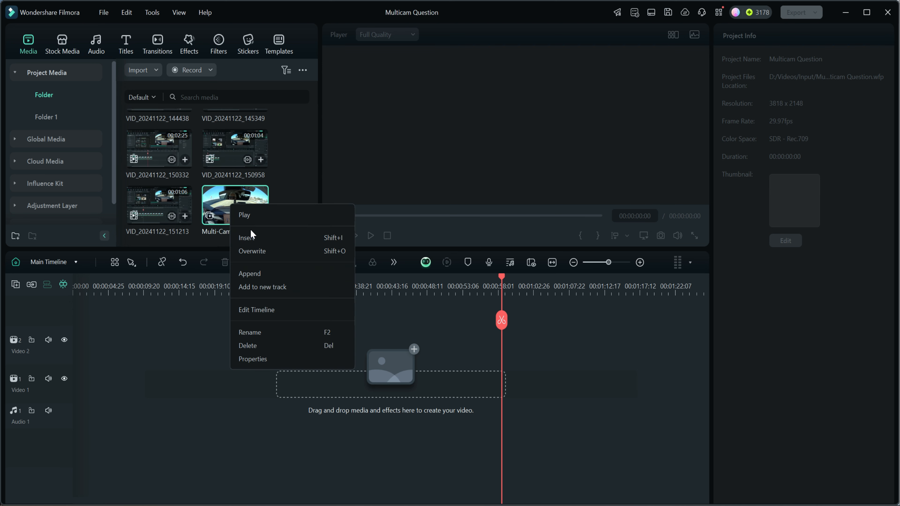
{"action": "left_click", "coordinate": [251, 342]}
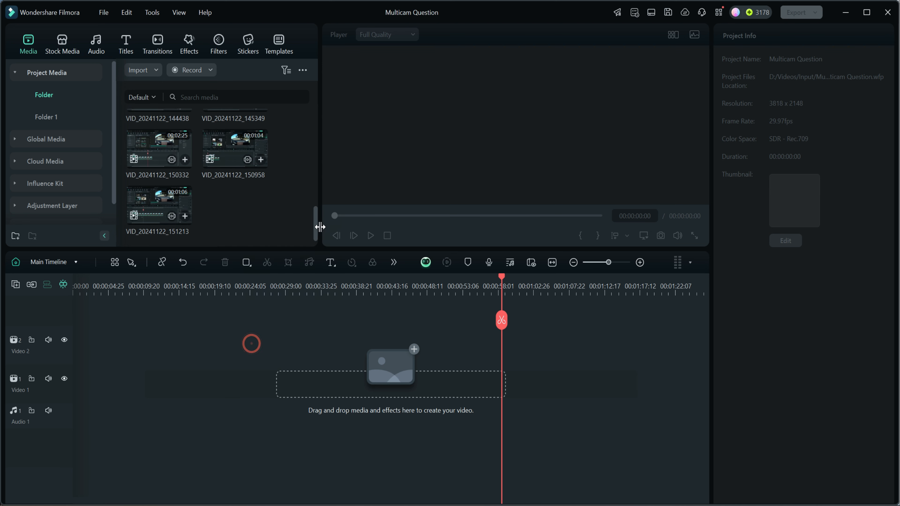
Step: Place C0014 on Video 1, keeping the 3818 x 2148 29.97fps project settings, and the 11-second VID_20241110 driver clip on Video 2
{"action": "left_click_drag", "start_coordinate": [313, 226], "coordinate": [318, 139]}
{"action": "left_click_drag", "start_coordinate": [159, 135], "coordinate": [76, 392]}
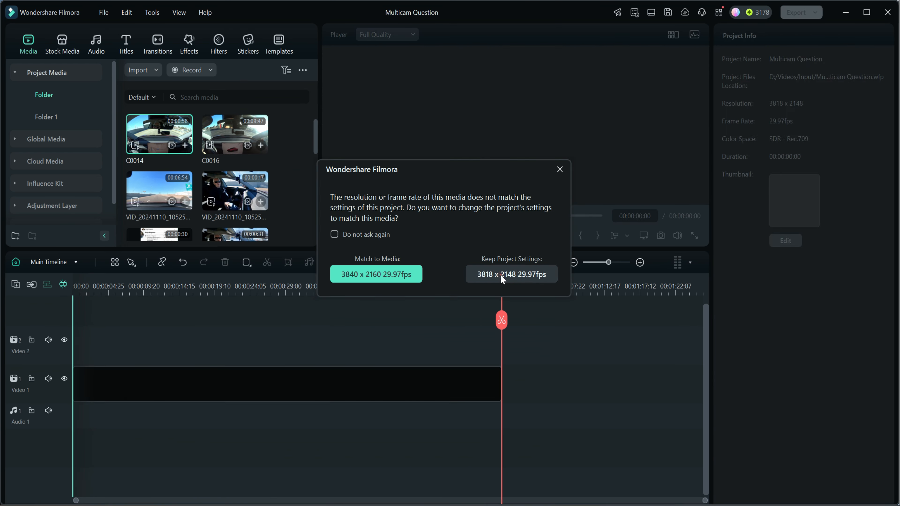
{"action": "left_click", "coordinate": [502, 279]}
{"action": "left_click_drag", "start_coordinate": [313, 147], "coordinate": [315, 165]}
{"action": "left_click_drag", "start_coordinate": [159, 216], "coordinate": [80, 346]}
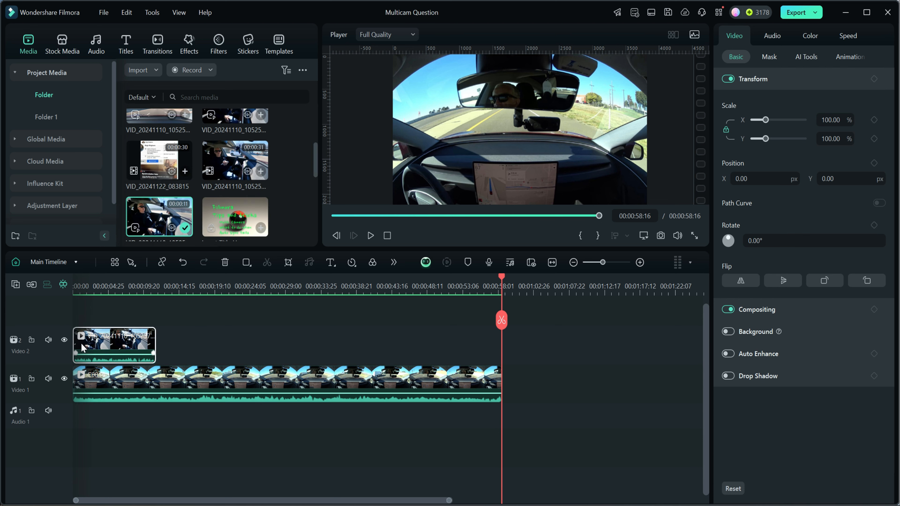
Step: Move the playhead to the timeline start and set the Video 2 clip's opacity to 50
{"action": "key", "text": "Home"}
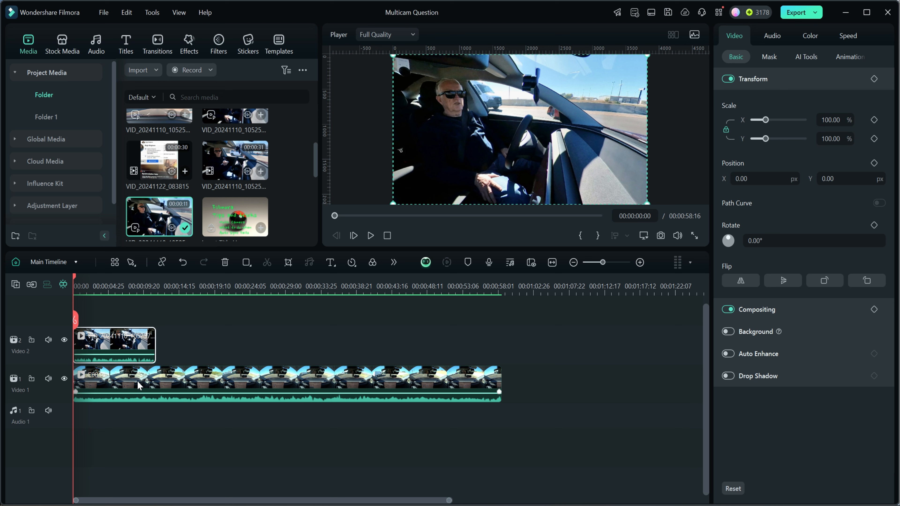
{"action": "left_click", "coordinate": [782, 310]}
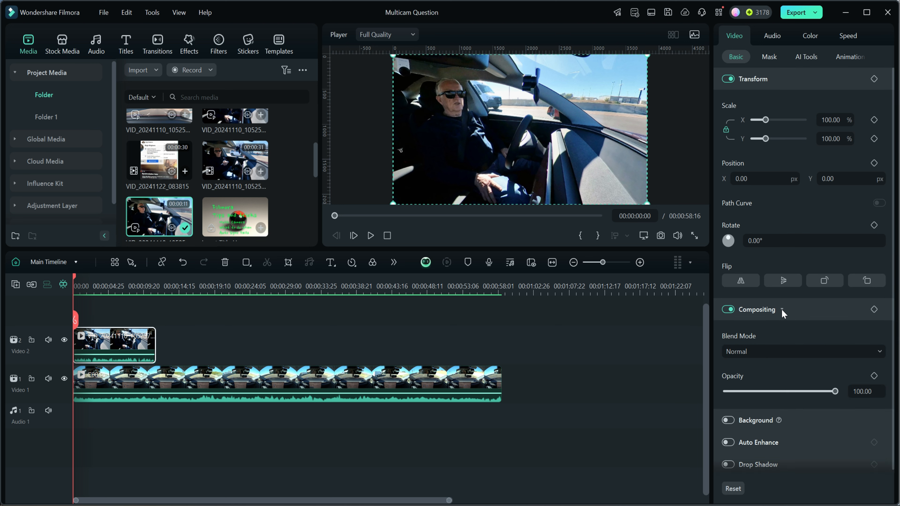
{"action": "left_click_drag", "start_coordinate": [835, 392], "coordinate": [775, 392]}
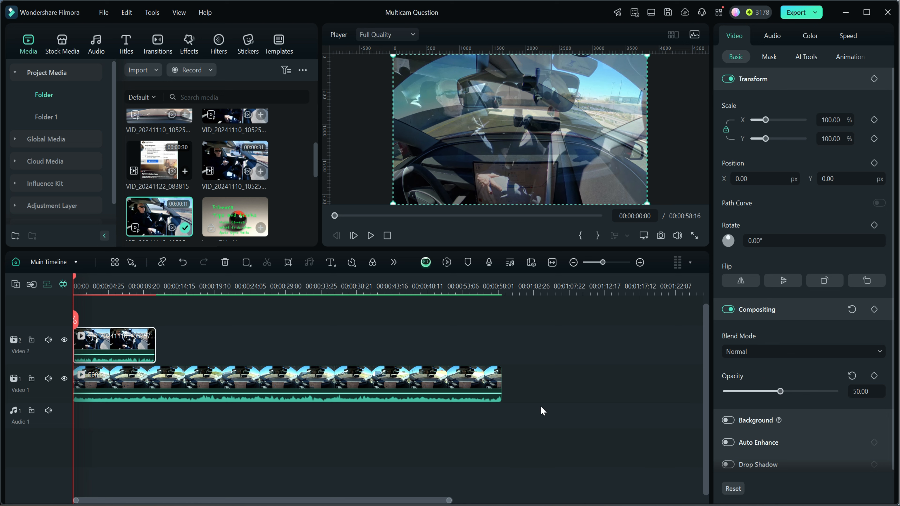
Step: Shift the semi-transparent Video 2 clip to start at about 00:00:37:11 and check the overlaid footage at 00:00:38:16
{"action": "left_click_drag", "start_coordinate": [117, 338], "coordinate": [386, 337]}
{"action": "left_click_drag", "start_coordinate": [76, 279], "coordinate": [347, 299]}
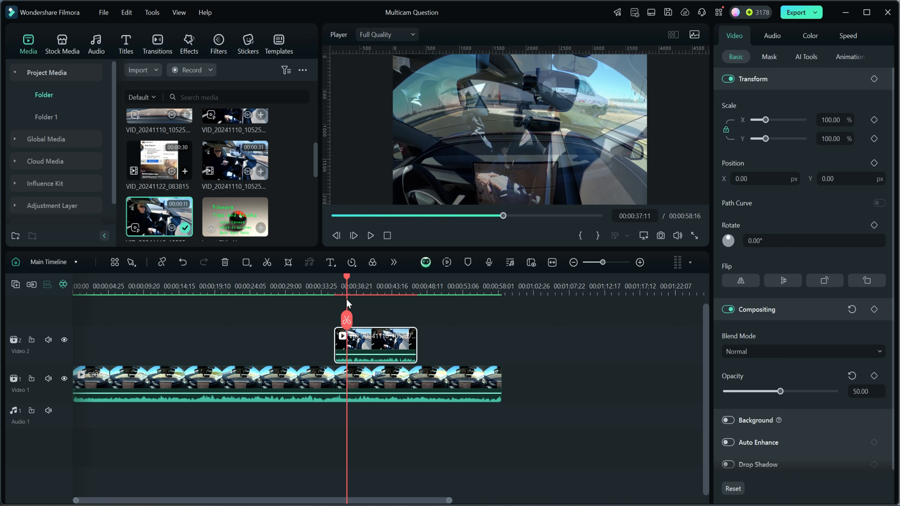
{"action": "left_click_drag", "start_coordinate": [376, 336], "coordinate": [470, 336]}
{"action": "mouse_move", "coordinate": [348, 278]}
{"action": "left_mouse_down"}
{"action": "mouse_move", "coordinate": [355, 276]}
{"action": "mouse_move", "coordinate": [347, 282]}
{"action": "left_mouse_up"}
{"action": "left_click_drag", "start_coordinate": [428, 329], "coordinate": [357, 329]}
{"action": "left_click_drag", "start_coordinate": [346, 280], "coordinate": [355, 282]}
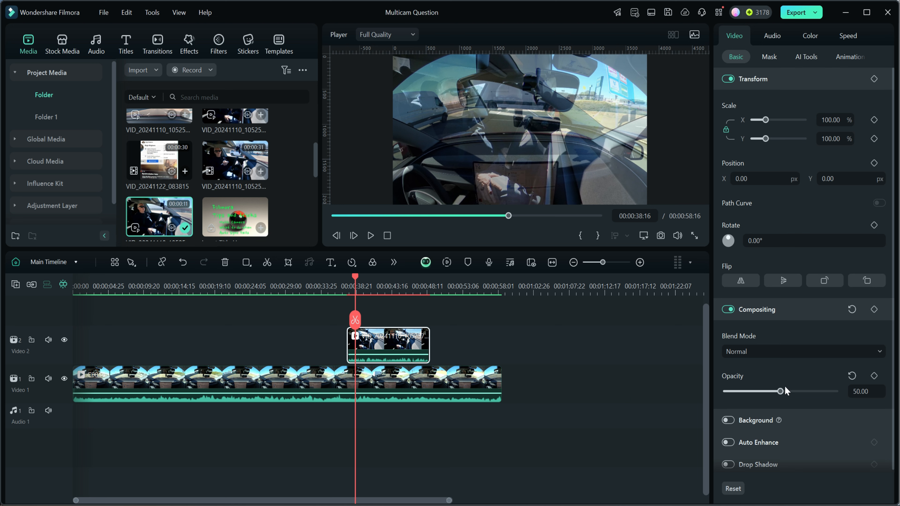
Step: Set the Video 2 clip's opacity to 100 and combine both timeline clips into Compound Clip 1
{"action": "left_click_drag", "start_coordinate": [781, 396], "coordinate": [849, 393]}
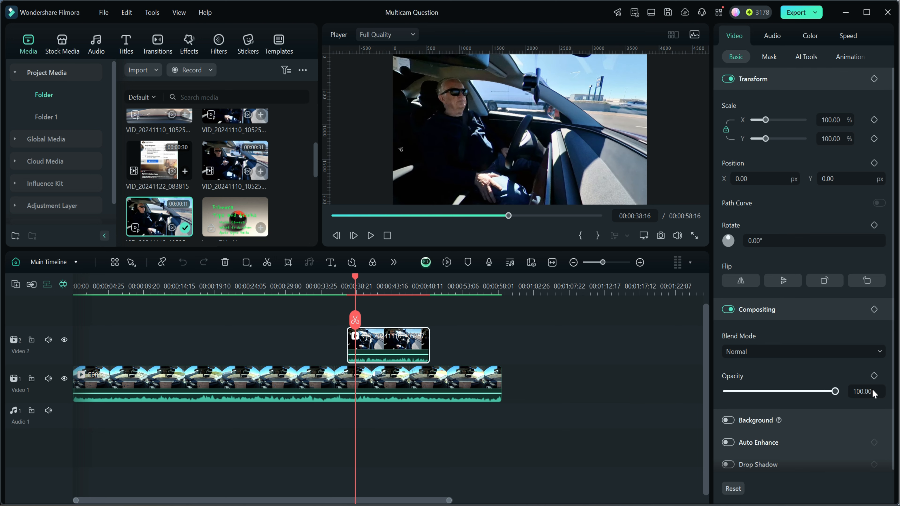
{"action": "left_click_drag", "start_coordinate": [487, 447], "coordinate": [397, 341]}
{"action": "right_click", "coordinate": [398, 342]}
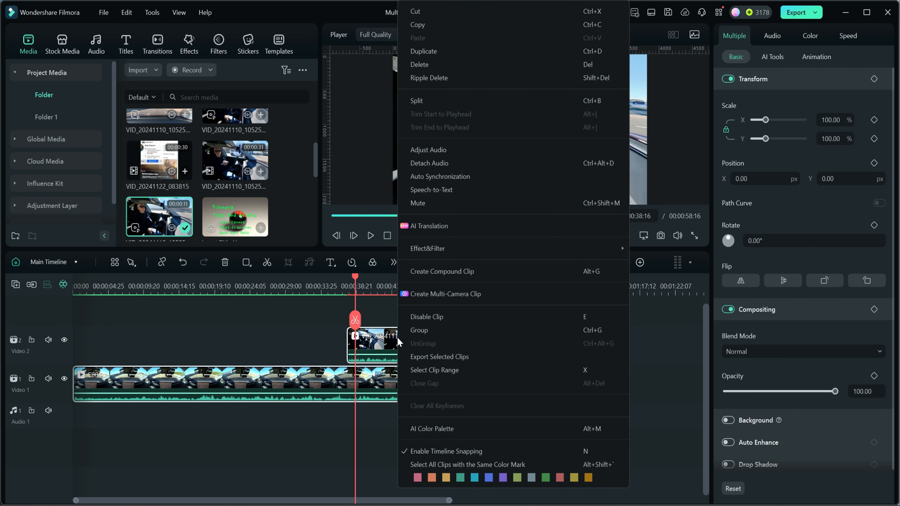
{"action": "left_click", "coordinate": [424, 272]}
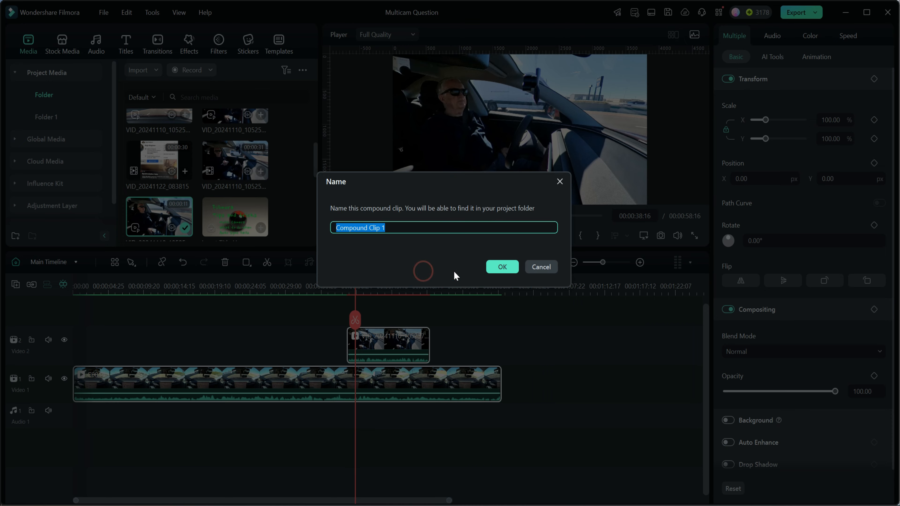
{"action": "left_click", "coordinate": [502, 266]}
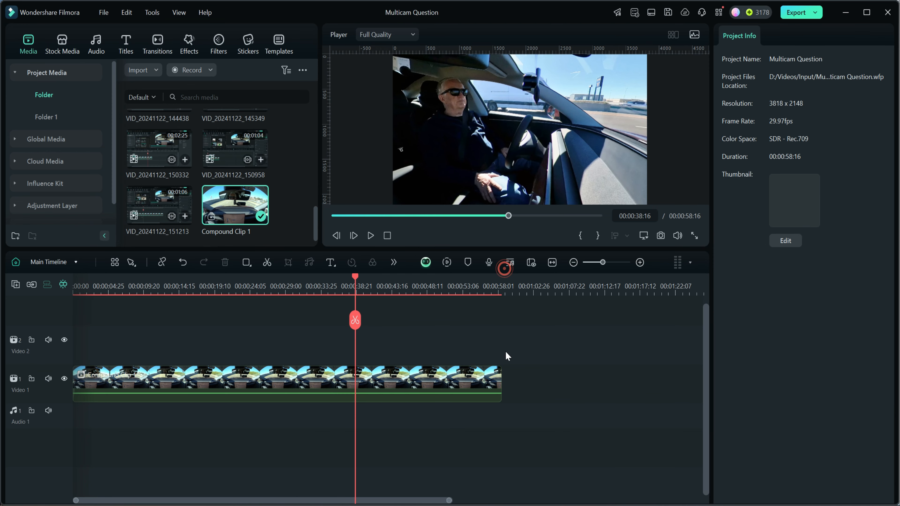
Step: Try to switch the selected Compound Clip 1 to the multi-camera view, and move the playhead to 00:00:31:03
{"action": "left_click", "coordinate": [320, 387]}
{"action": "left_click", "coordinate": [672, 34]}
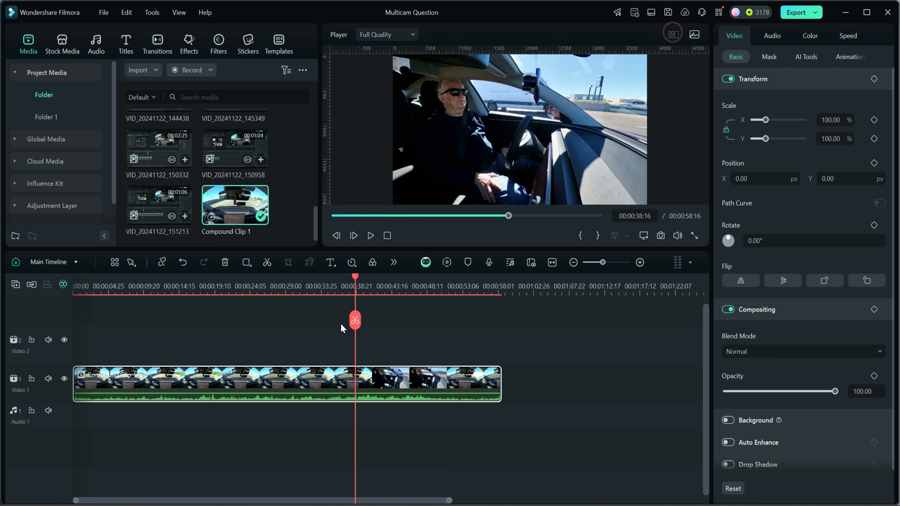
{"action": "left_click_drag", "start_coordinate": [355, 278], "coordinate": [301, 289]}
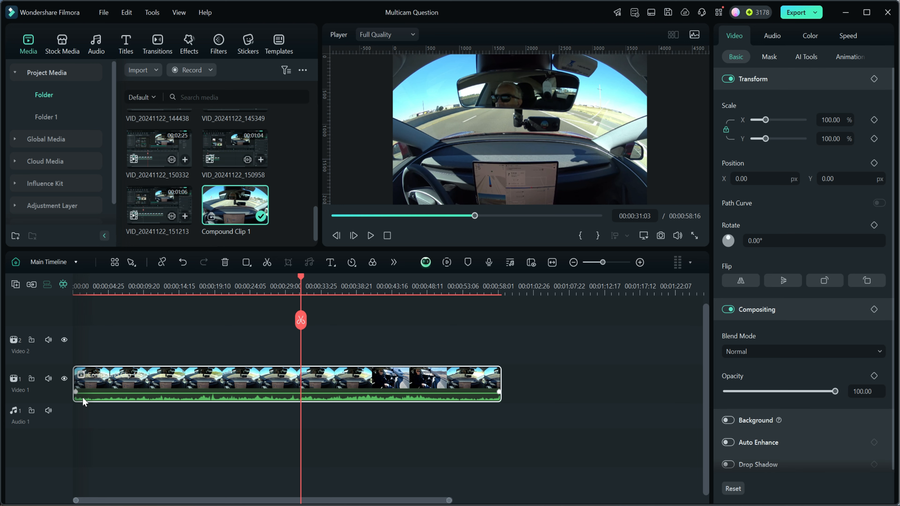
Step: Open the Compound Clip 1 timeline and scrub to 00:00:42:17 to review the two stacked clips
{"action": "left_click", "coordinate": [59, 263]}
{"action": "left_click", "coordinate": [62, 316]}
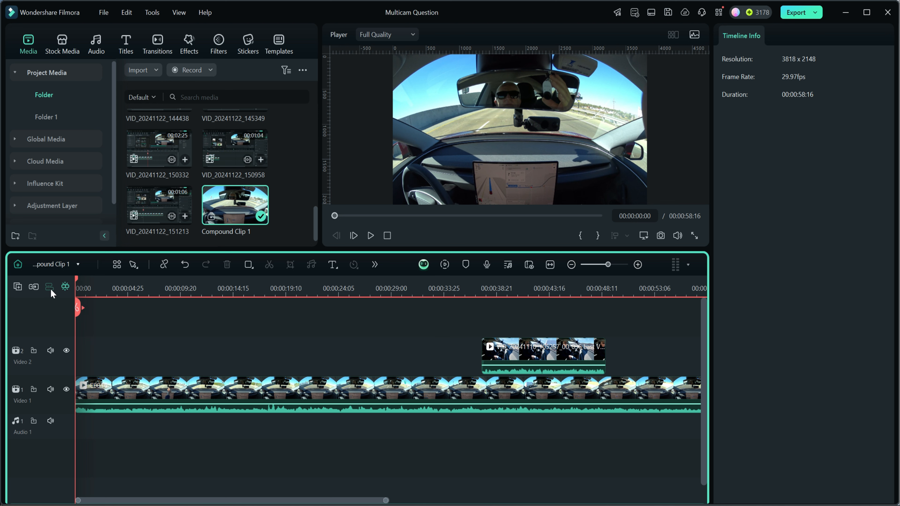
{"action": "left_click_drag", "start_coordinate": [79, 282], "coordinate": [459, 320]}
{"action": "left_click_drag", "start_coordinate": [458, 280], "coordinate": [538, 299]}
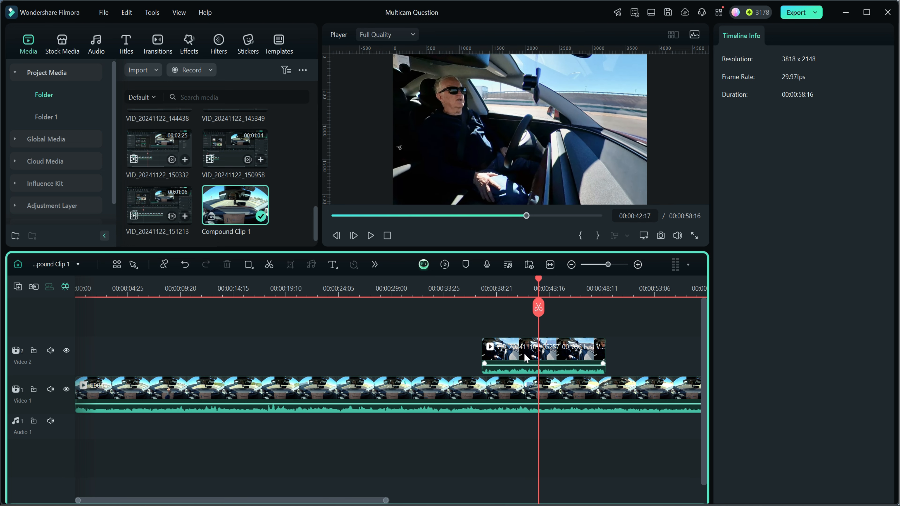